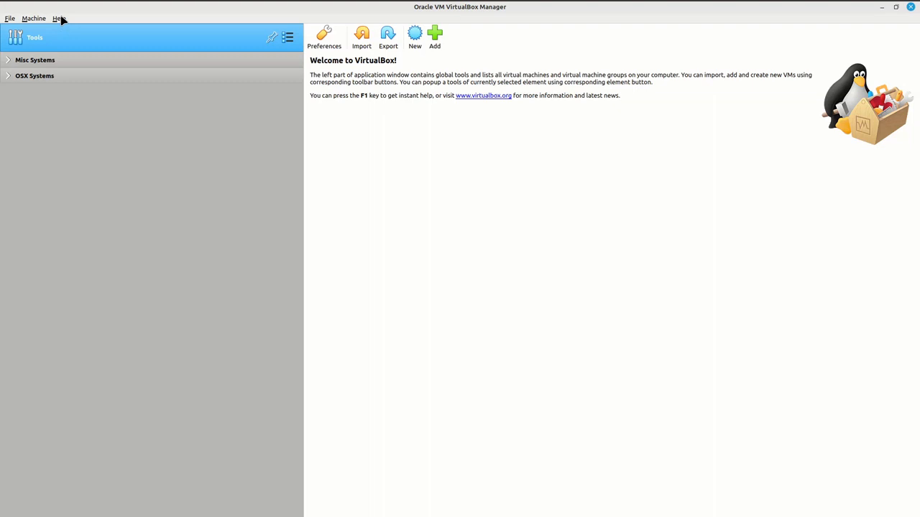
Check the installed VirtualBox version in the About information.
left_click(59, 19)
left_click(84, 87)
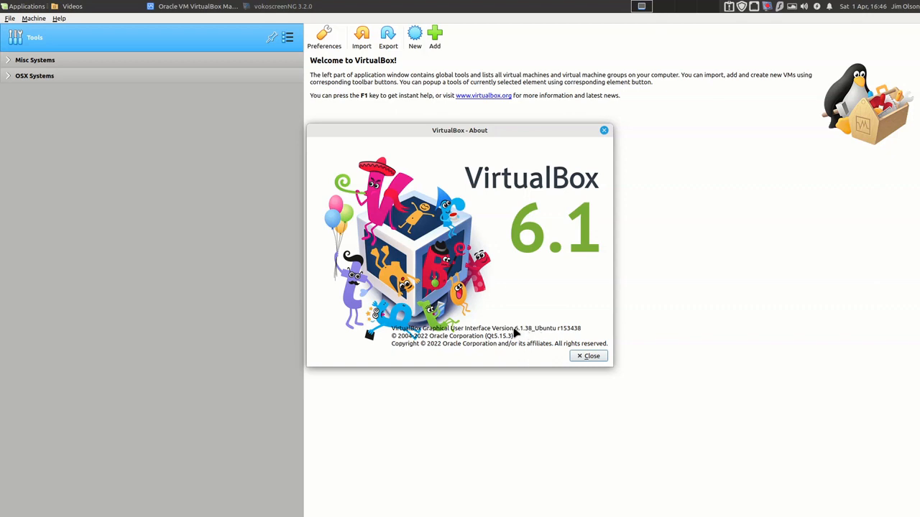
left_click_drag(514, 330, 533, 330)
left_click(586, 357)
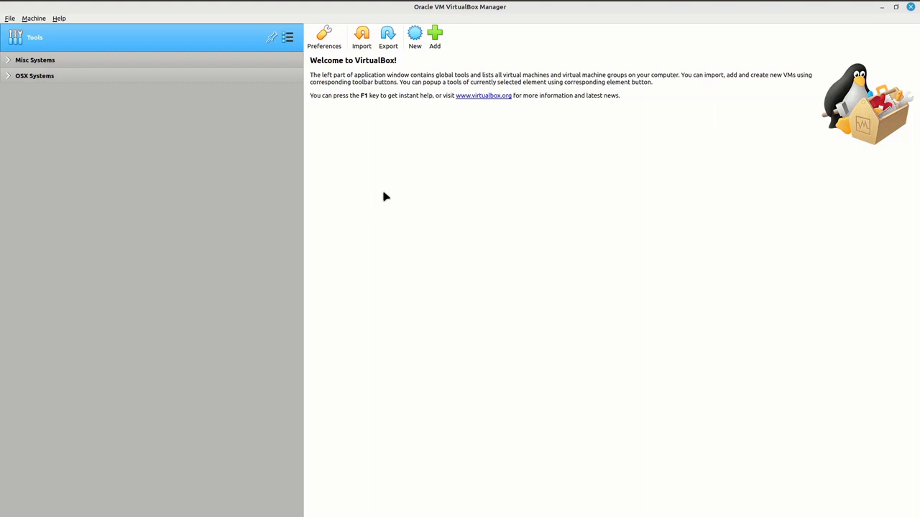
Start a new virtual machine in the OSX Systems group and name it Mavericks.
right_click(200, 84)
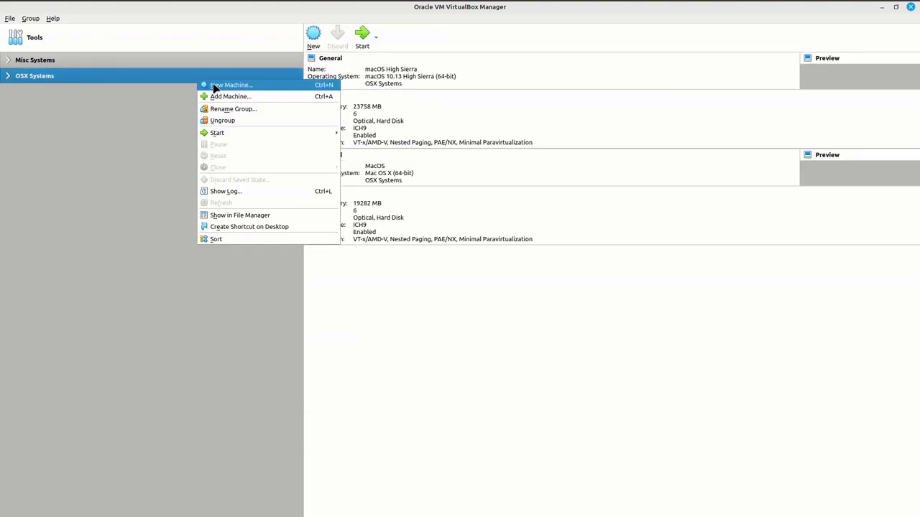
left_click(214, 86)
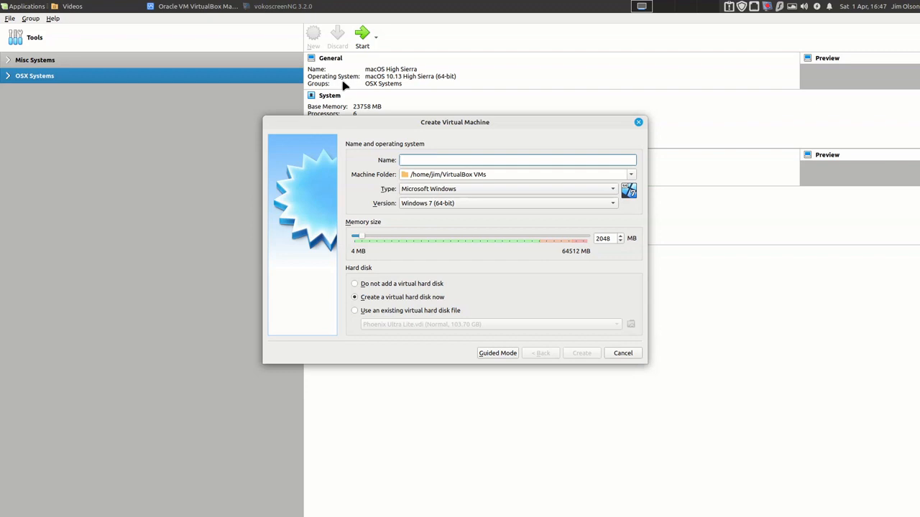
type("Maverick")
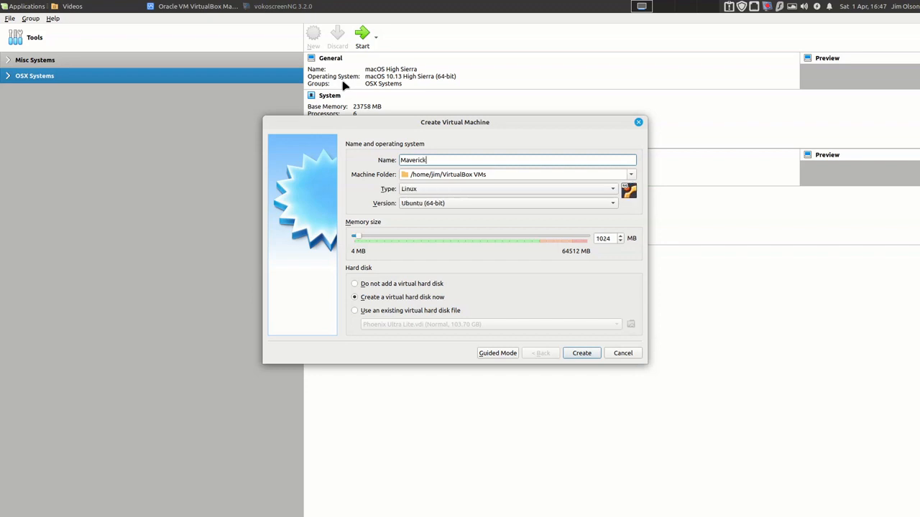
type("s")
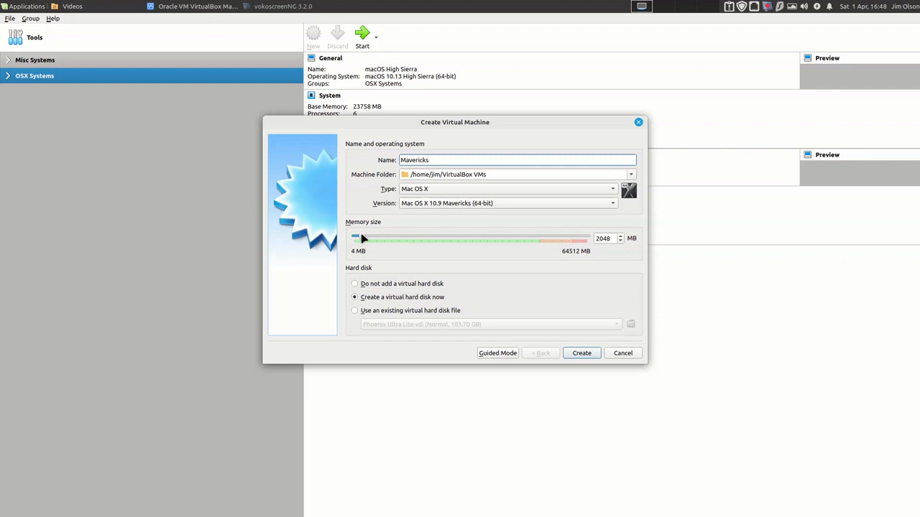
Set the new machine's memory size to 4096 MB and create it with a new virtual hard disk.
left_click_drag(361, 238, 365, 239)
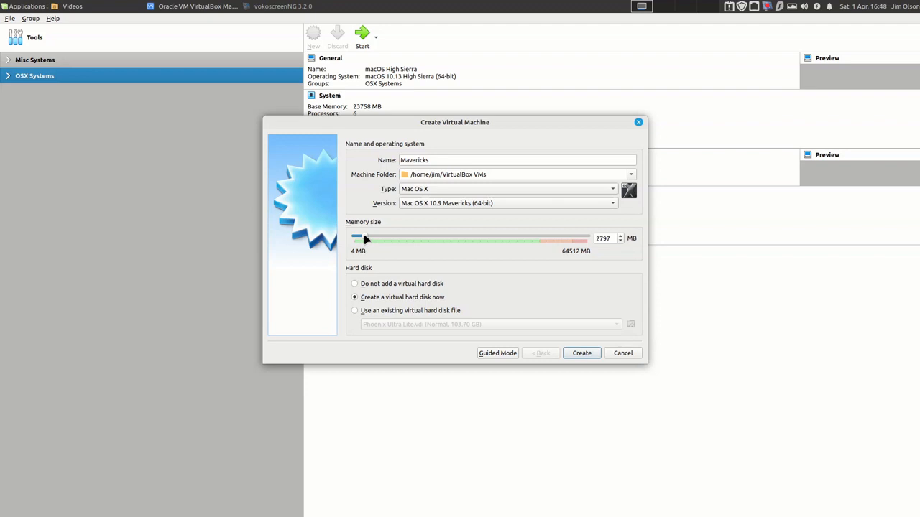
left_click_drag(365, 240, 361, 239)
left_click_drag(361, 240, 370, 240)
left_click(575, 354)
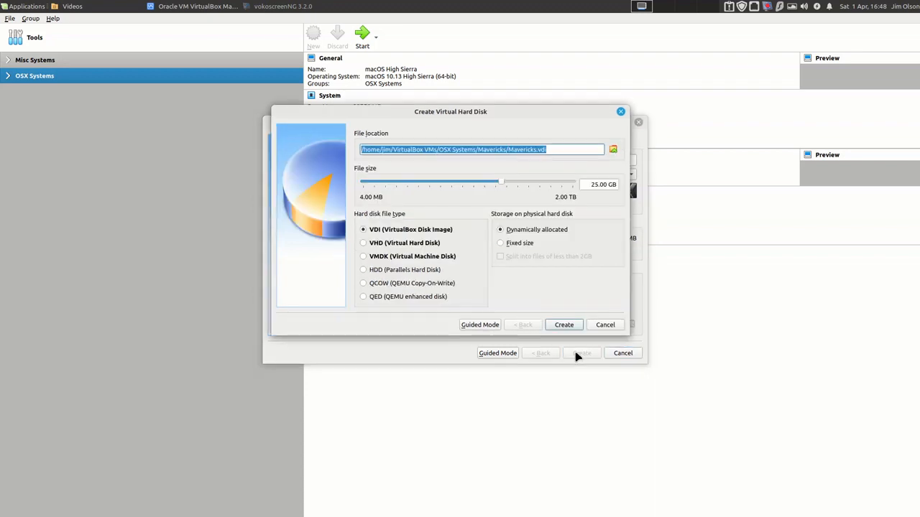
Set the virtual hard disk's size to 20 GB and create it as a dynamically allocated VDI.
left_click(597, 184)
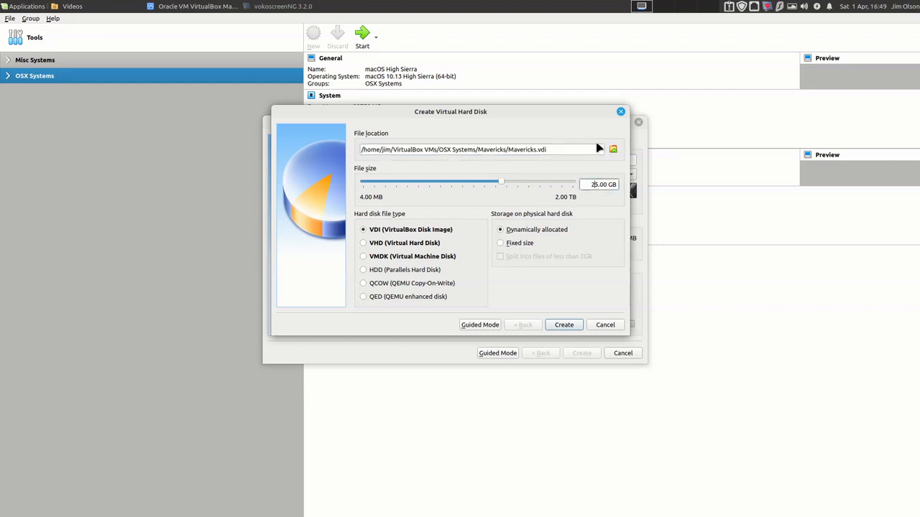
key("BackSpace")
type("0")
left_click(560, 327)
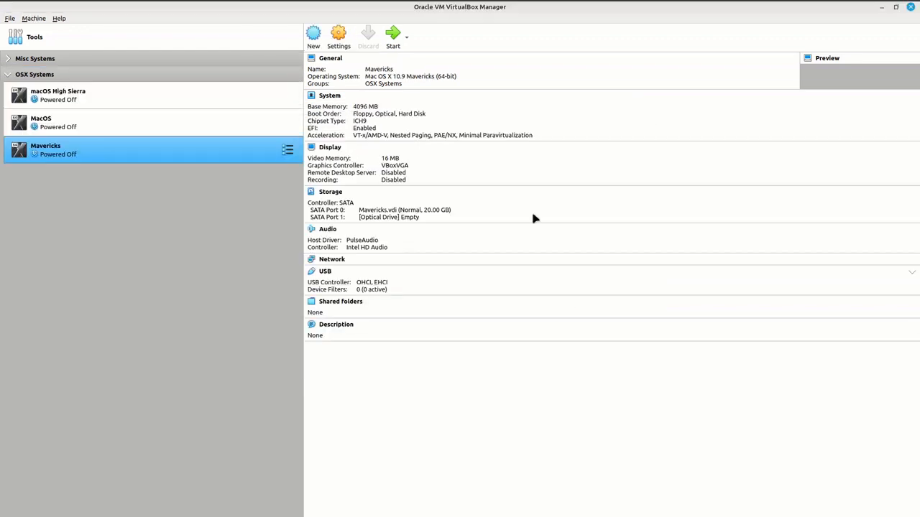
Open the Mavericks machine's settings, review the general options, and disable Floppy in the boot order.
right_click(191, 150)
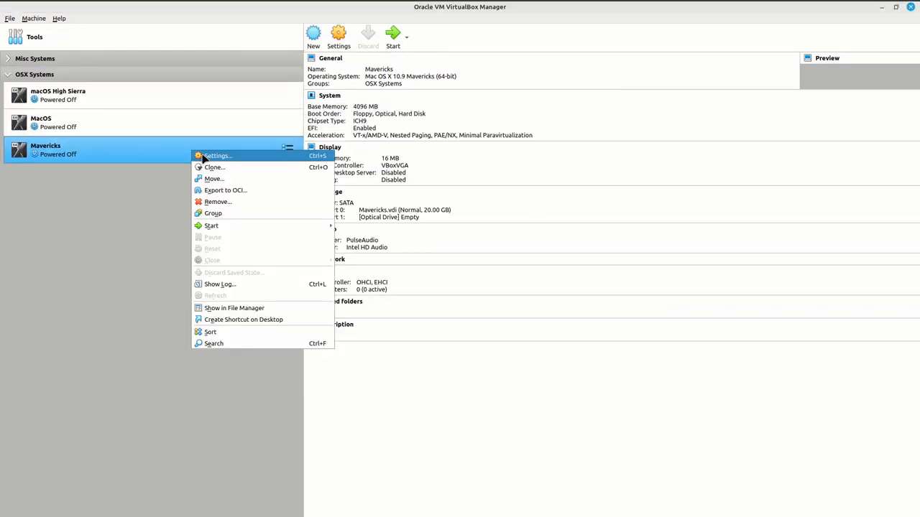
left_click(204, 157)
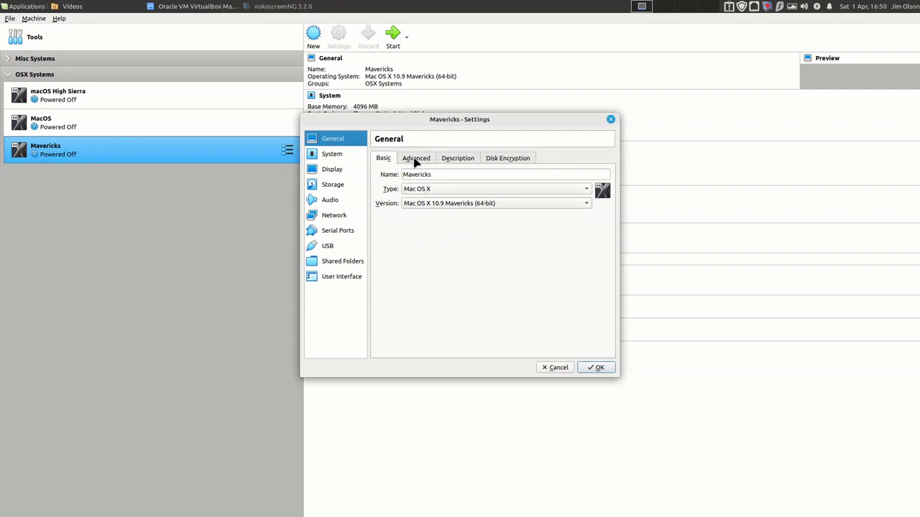
left_click(428, 160)
left_click(467, 159)
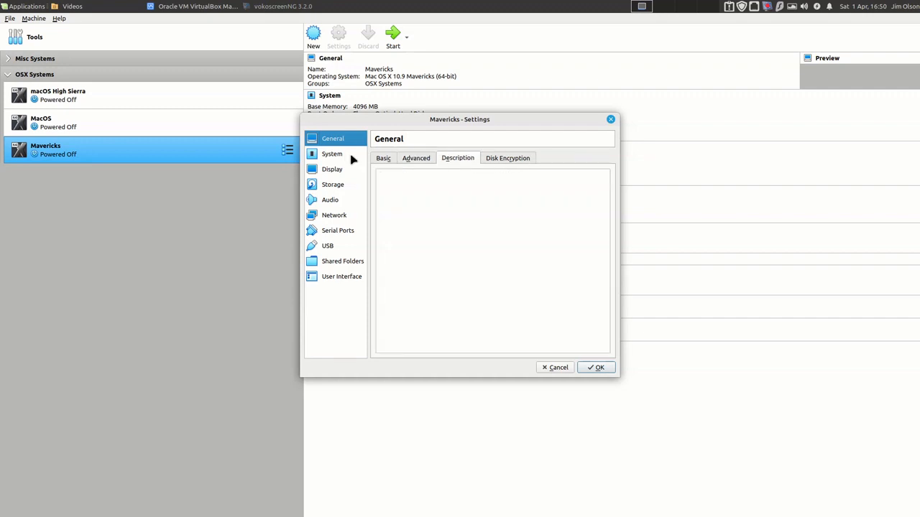
left_click(512, 158)
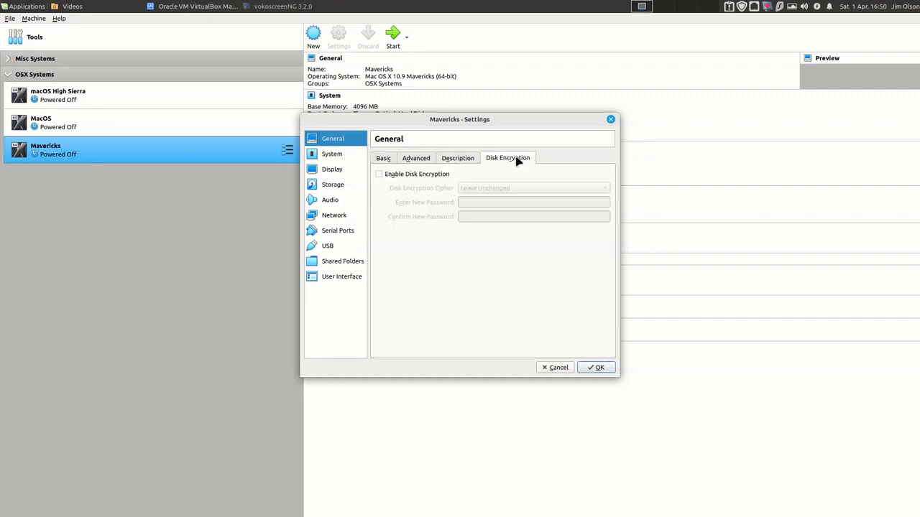
left_click(318, 157)
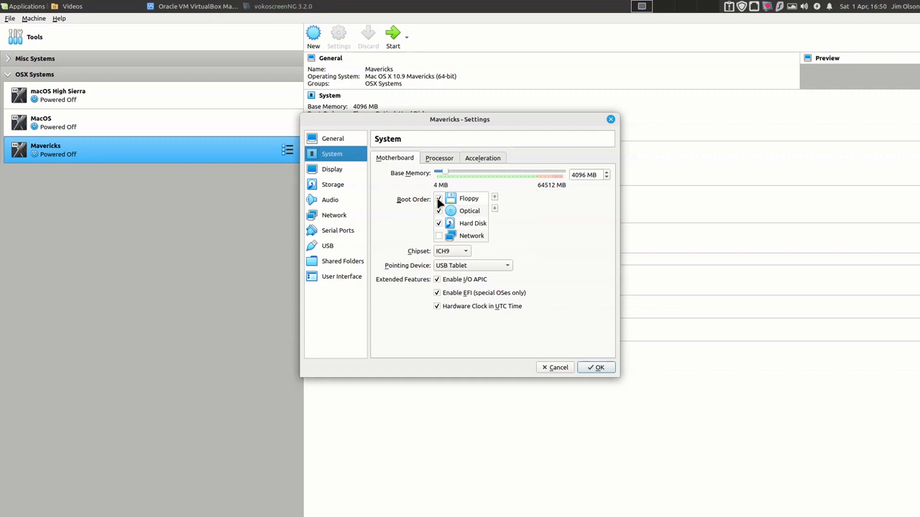
left_click(439, 201)
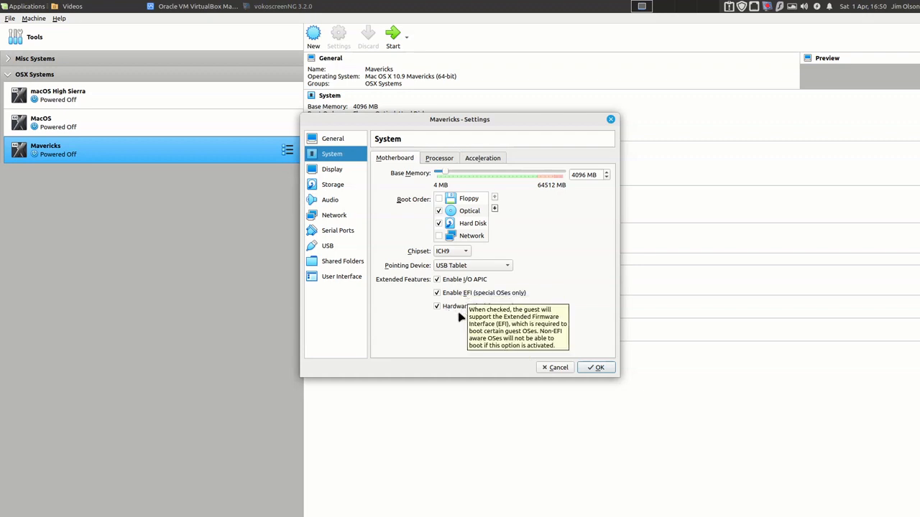
Assign 2 processors to the Mavericks machine and review its acceleration and display settings.
left_click(439, 160)
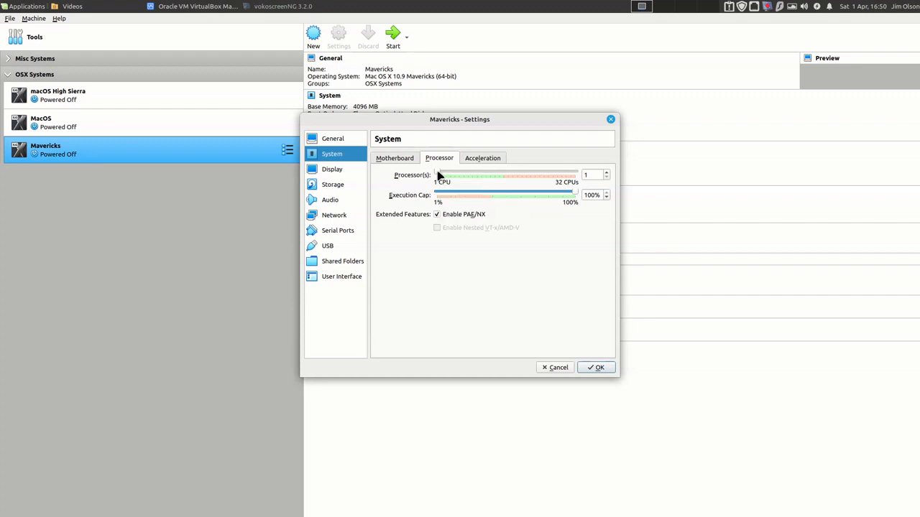
left_click_drag(438, 175, 443, 176)
left_click(494, 157)
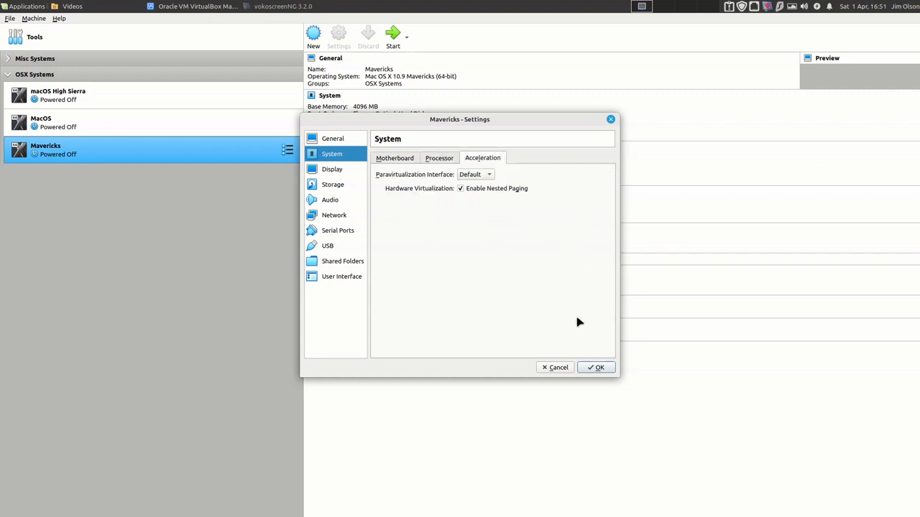
left_click(342, 171)
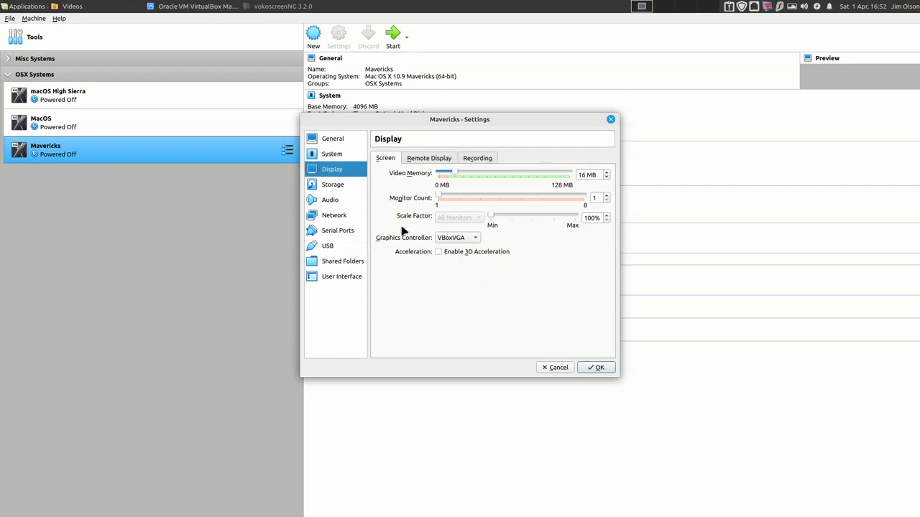
Attach OS X Mavericks.iso to the machine's empty optical drive.
left_click(343, 185)
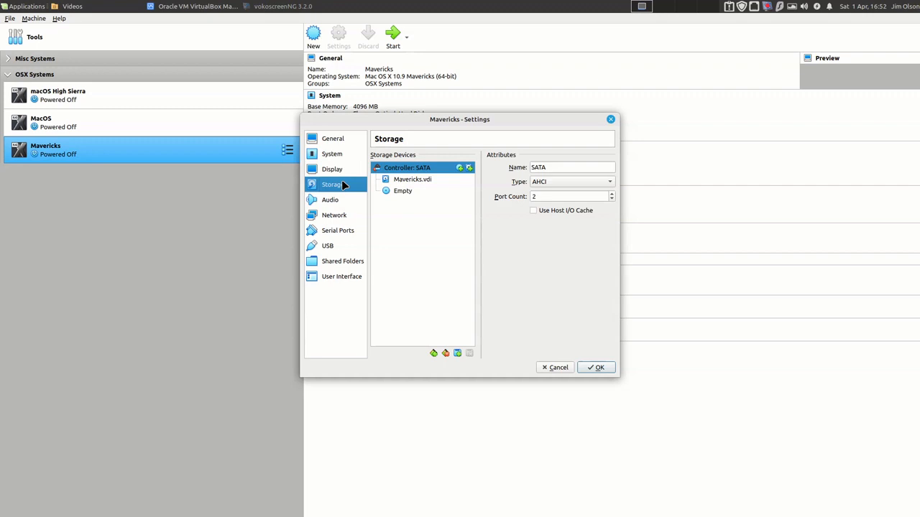
left_click(398, 191)
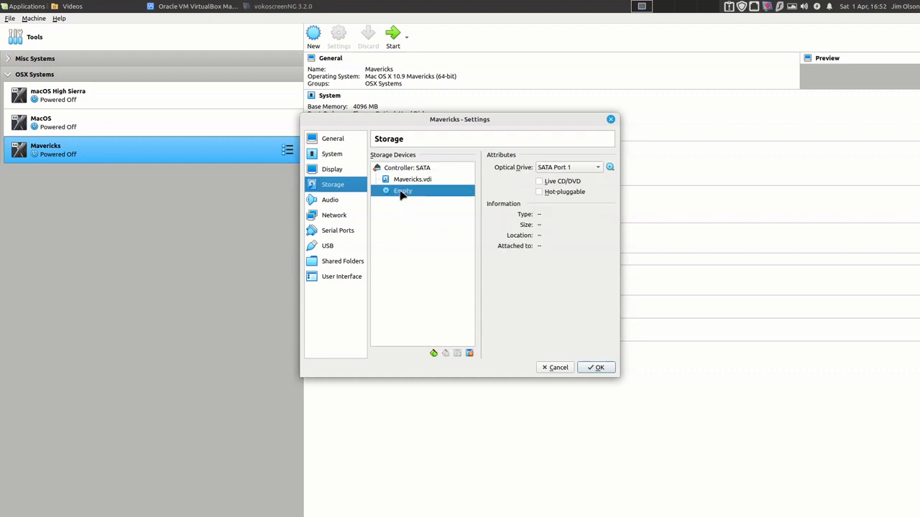
left_click(610, 168)
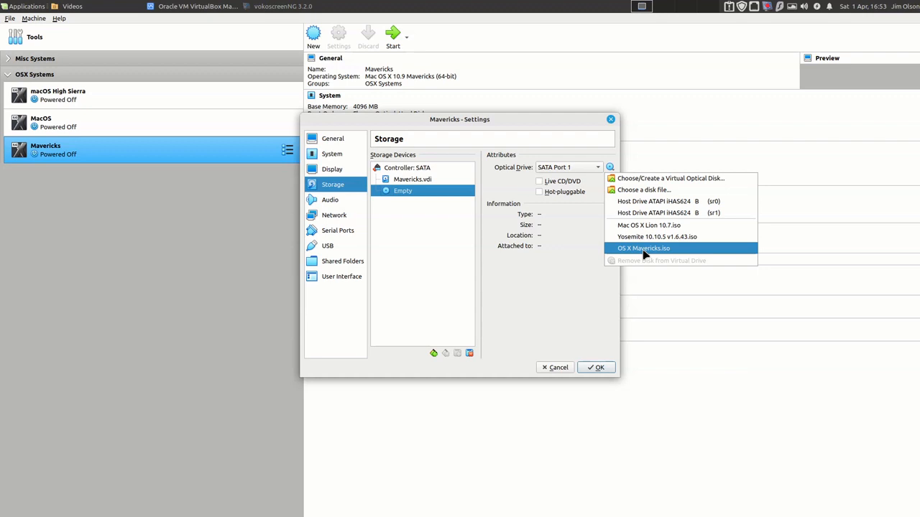
left_click(644, 250)
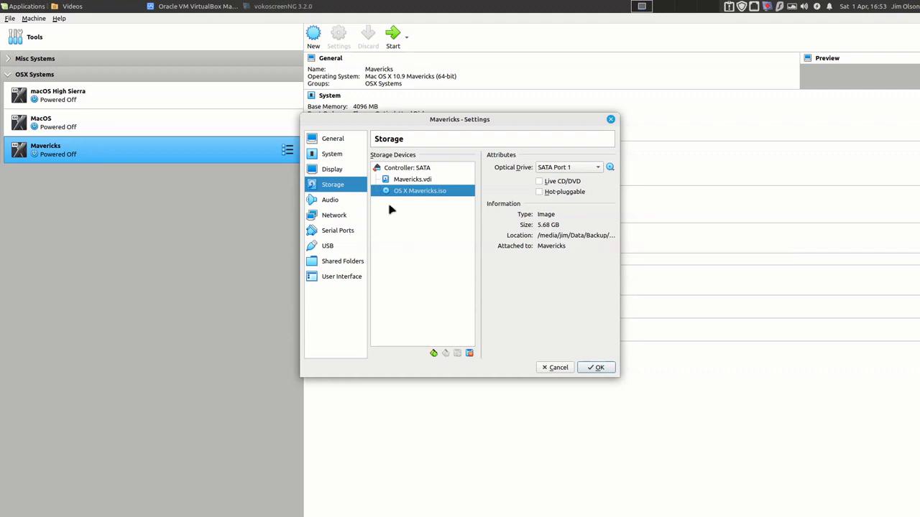
Review the machine's audio and network settings and save the configuration.
left_click(336, 203)
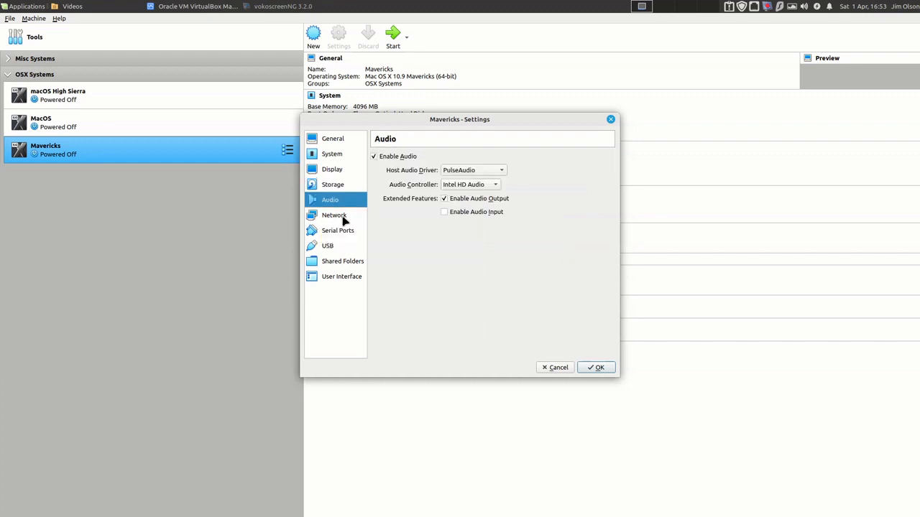
left_click(338, 217)
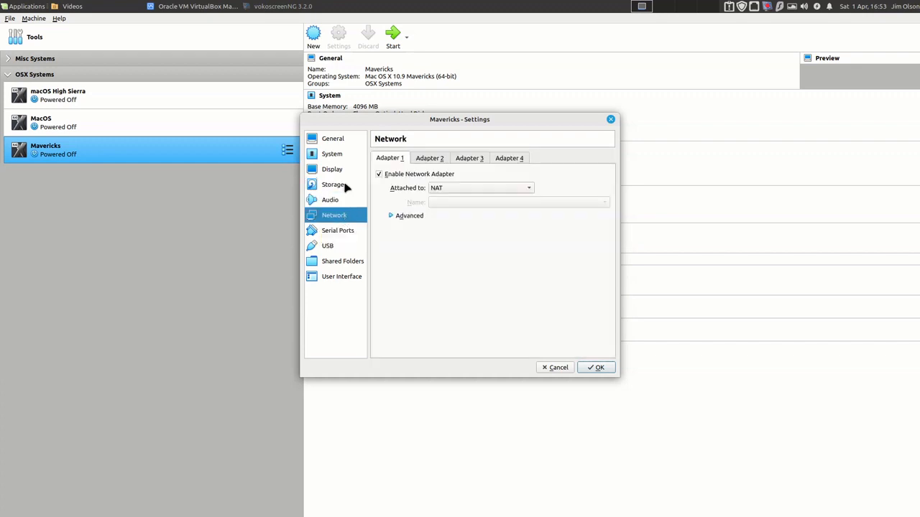
left_click(595, 368)
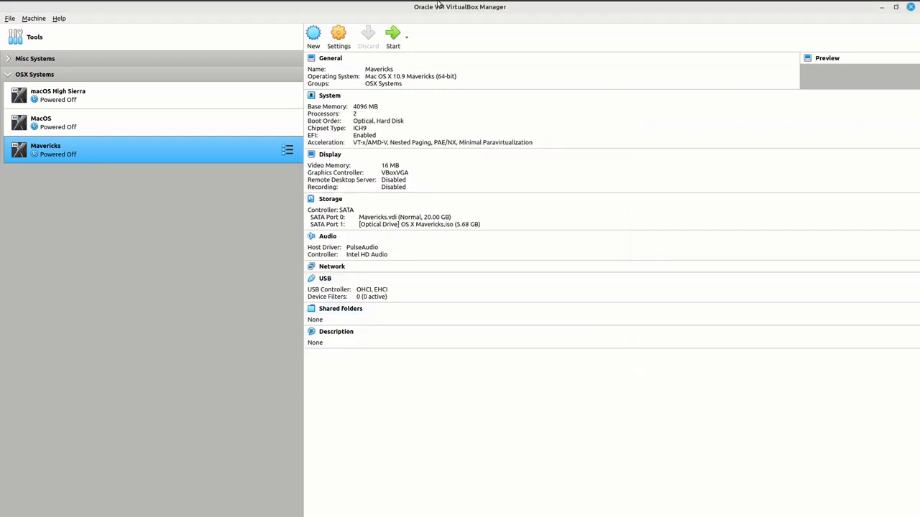
Clear the desktop by minimizing the VirtualBox Manager window and closing the Videos folder window.
left_click(897, 9)
left_click_drag(639, 10, 869, 32)
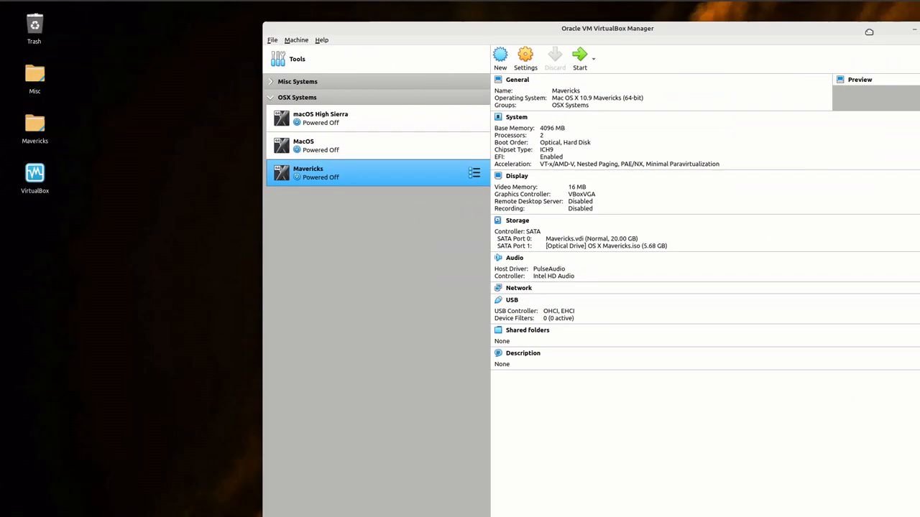
left_click(868, 58)
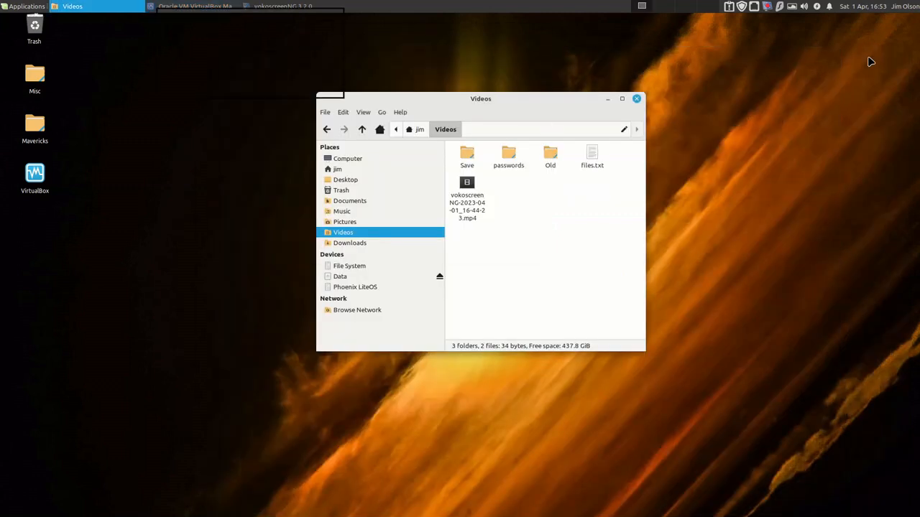
left_click(636, 98)
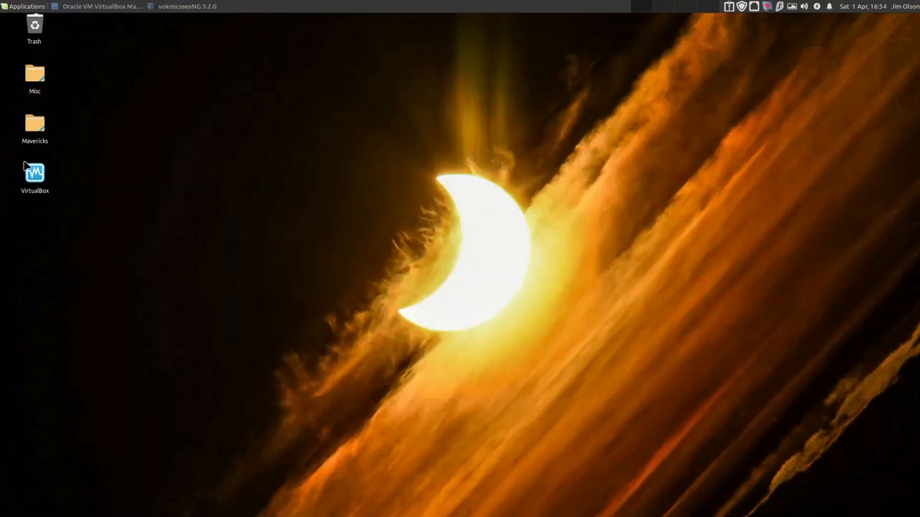
Open Mav.bat in the text editor from the Windows subfolder of the desktop's Mavericks folder.
double_click(33, 135)
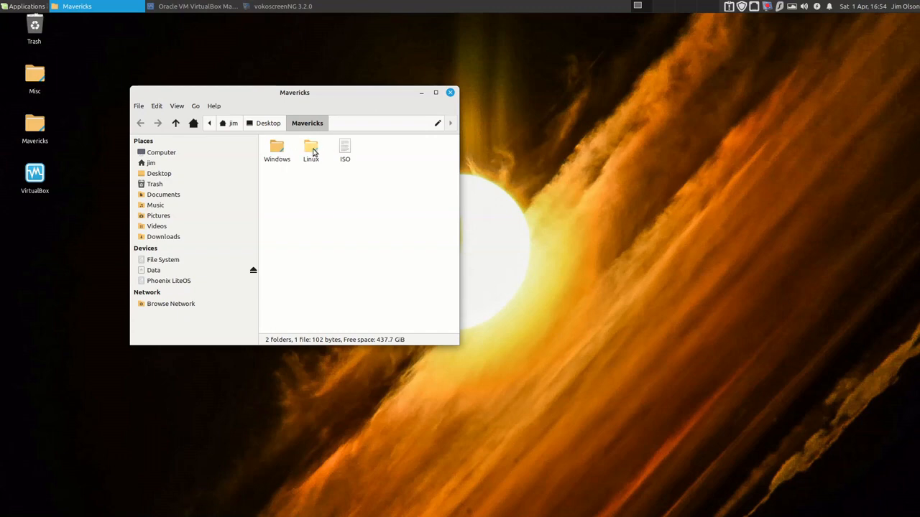
double_click(280, 152)
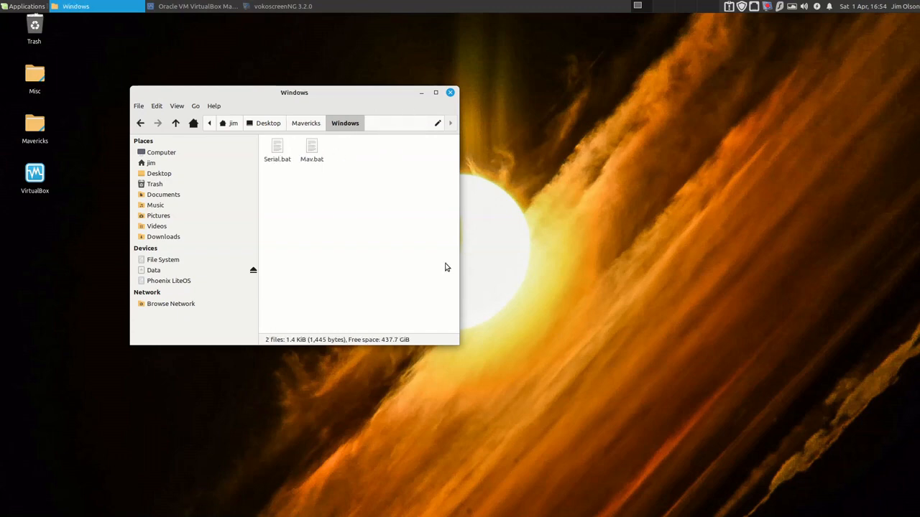
left_click_drag(459, 345, 662, 456)
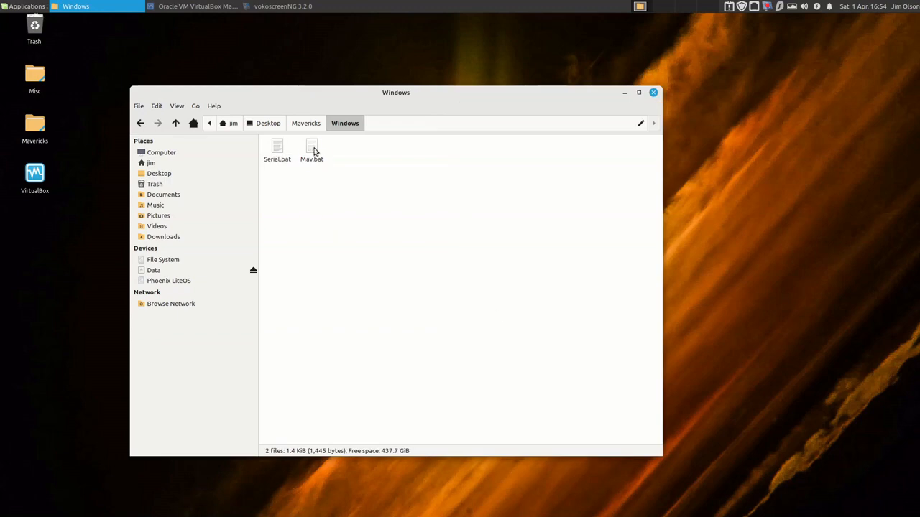
double_click(312, 148)
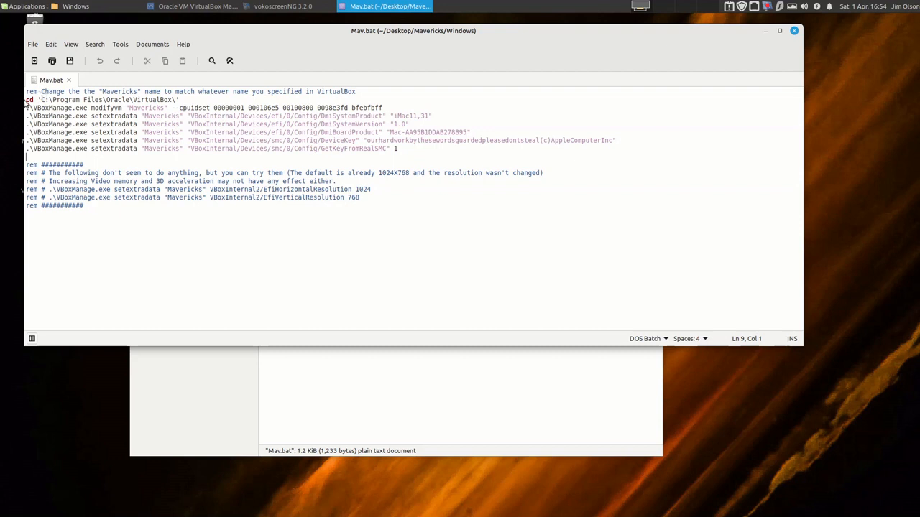
Select the commands in Mav.bat from the cd line through the GetKeyFromRealSMC line.
left_click_drag(29, 101, 181, 100)
left_click(38, 100)
left_click_drag(25, 100, 407, 158)
right_click(334, 135)
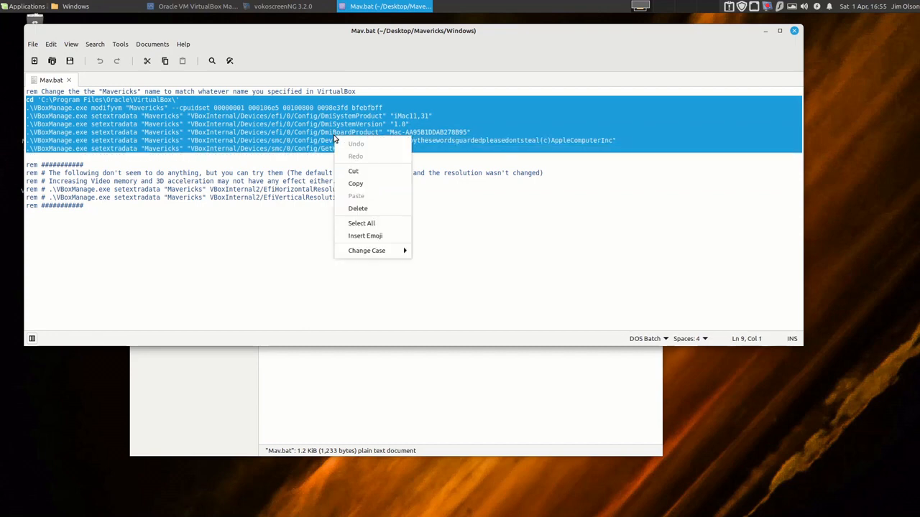
left_click(495, 112)
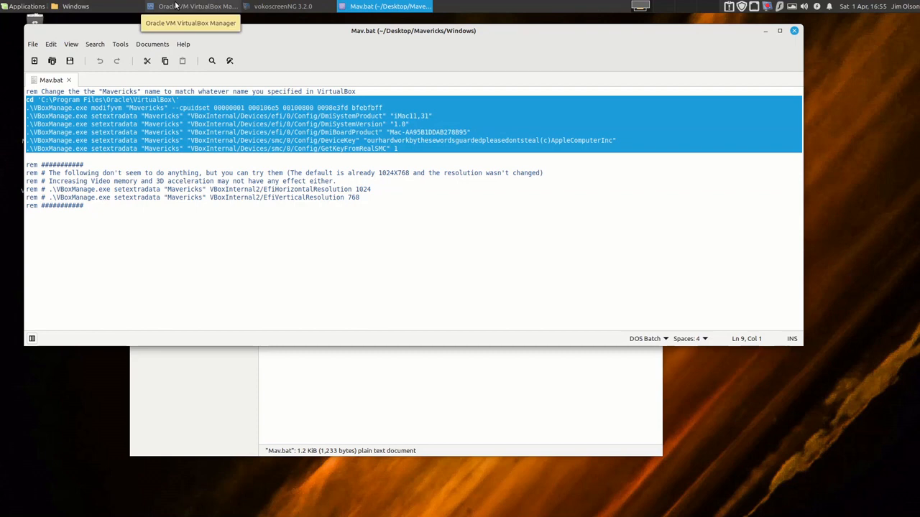
Examine the cd line and the VBoxManage.exe commands in Mav.bat, and close the file.
left_click(181, 99)
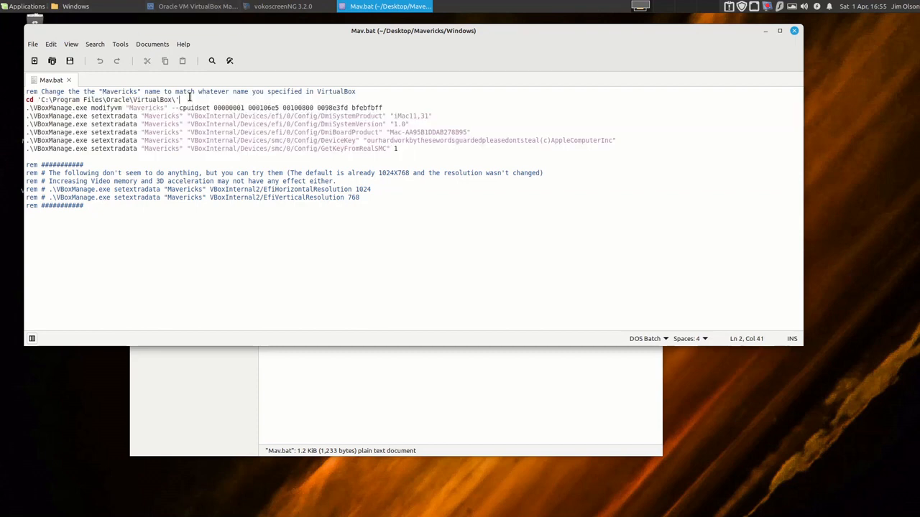
left_click_drag(181, 99, 10, 99)
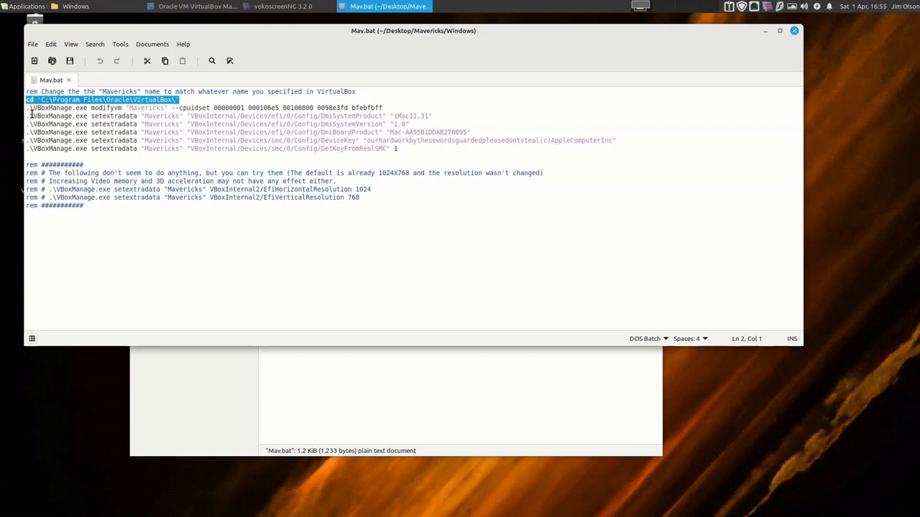
left_click_drag(27, 109, 141, 109)
left_click(221, 102)
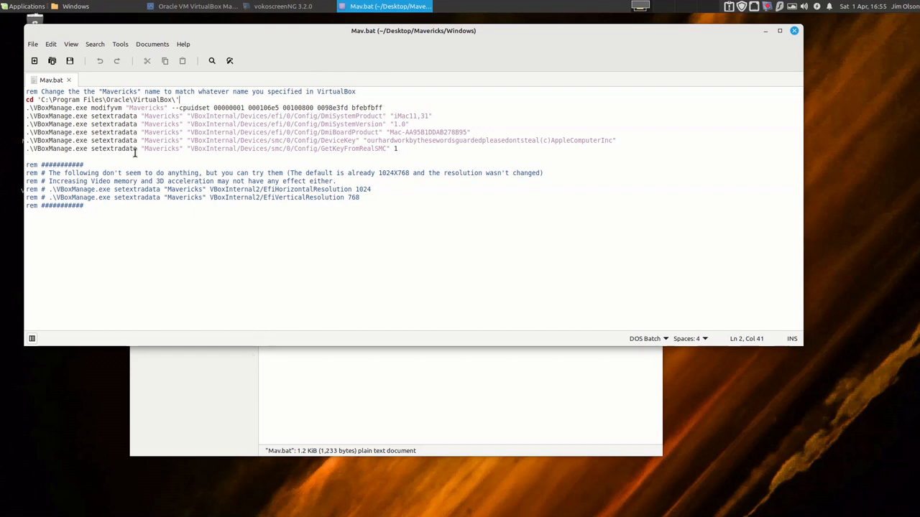
left_click_drag(32, 109, 83, 108)
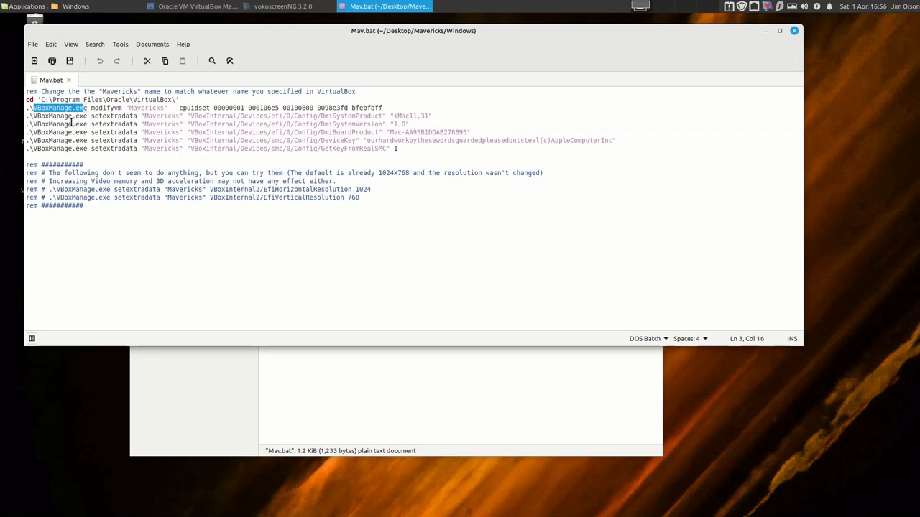
left_click(343, 229)
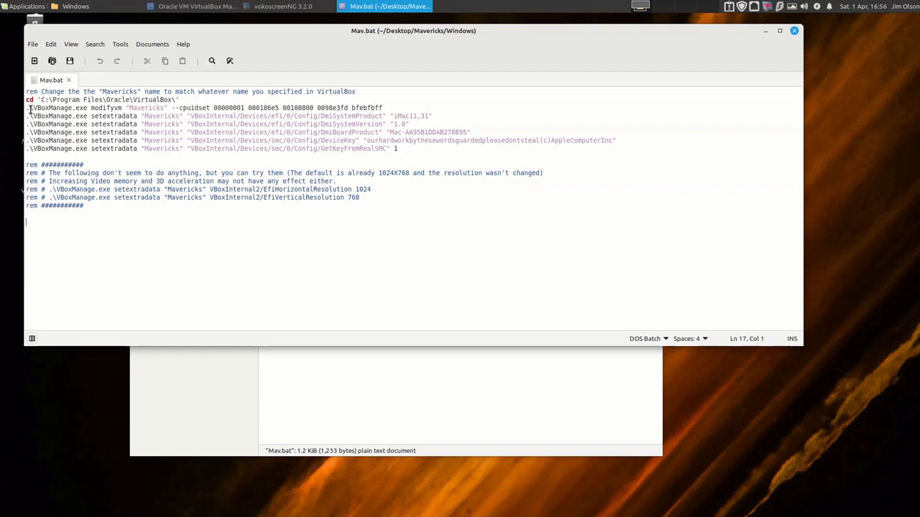
left_click_drag(24, 108, 493, 152)
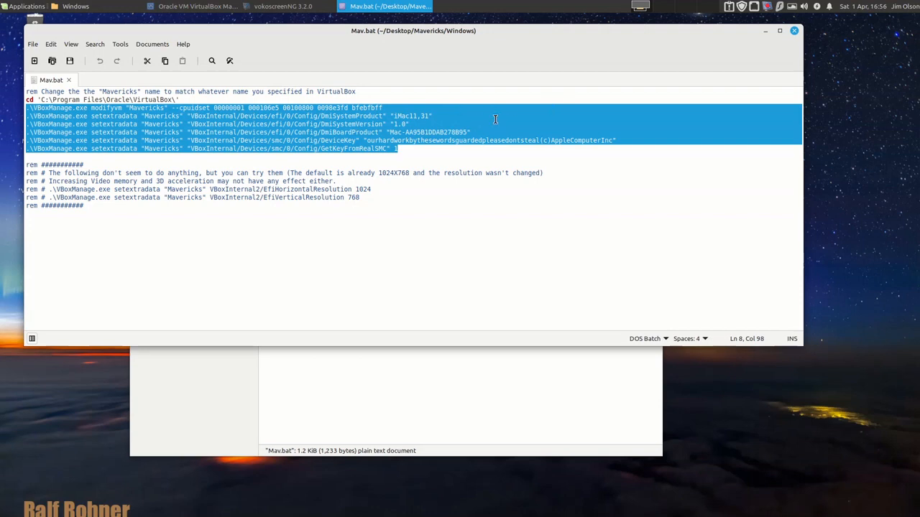
left_click(794, 32)
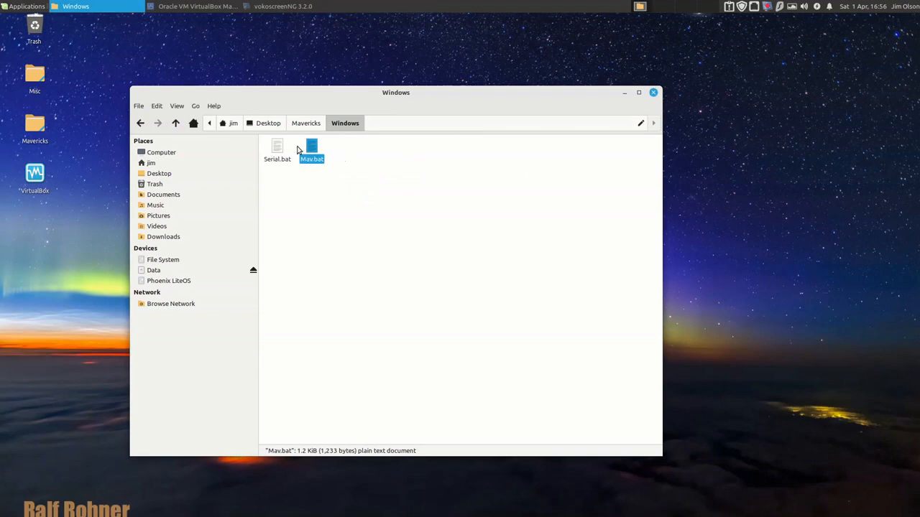
Open Mav.sh from the Mavericks folder's Linux subfolder and place the cursor at the start of the EfiHorizontalResolution line.
left_click(310, 126)
left_click(310, 152)
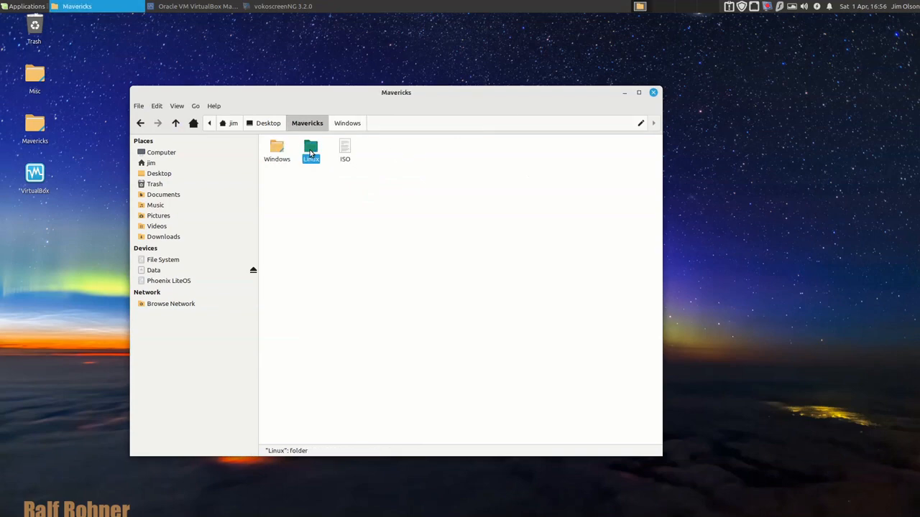
right_click(310, 152)
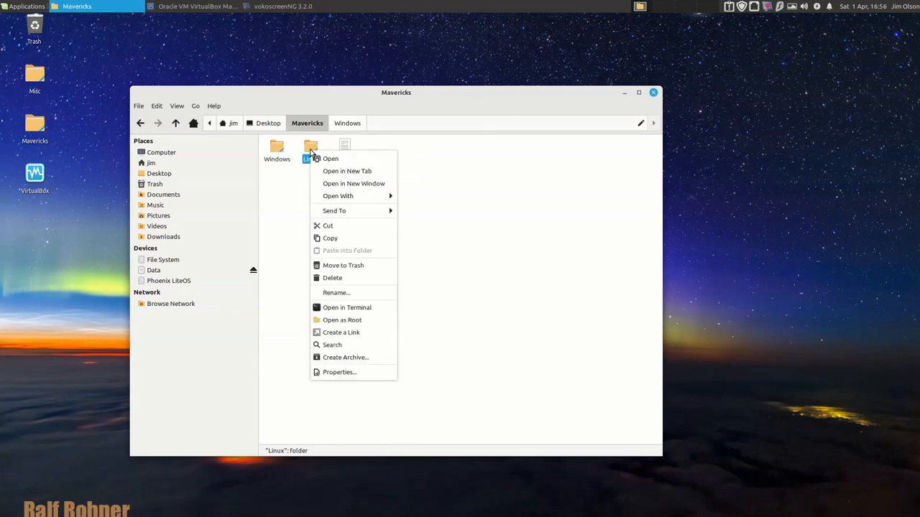
left_click(309, 150)
double_click(308, 149)
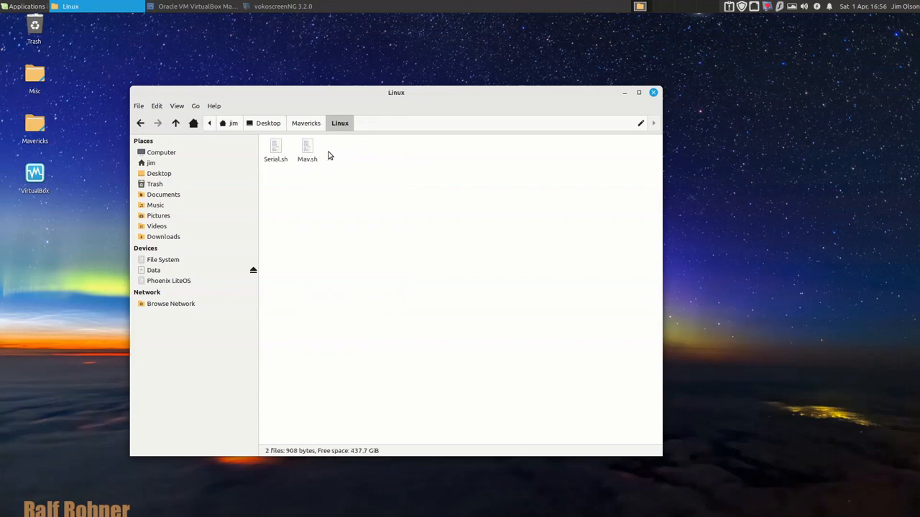
left_click(309, 148)
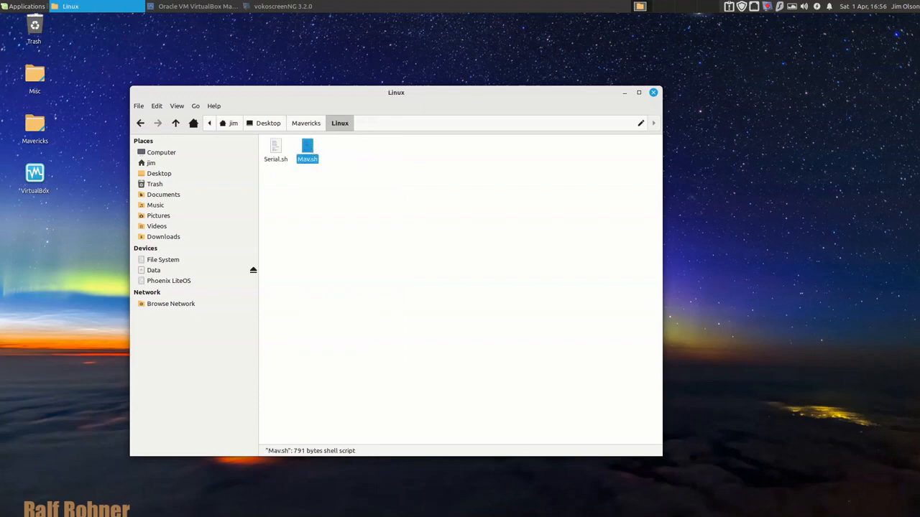
double_click(310, 148)
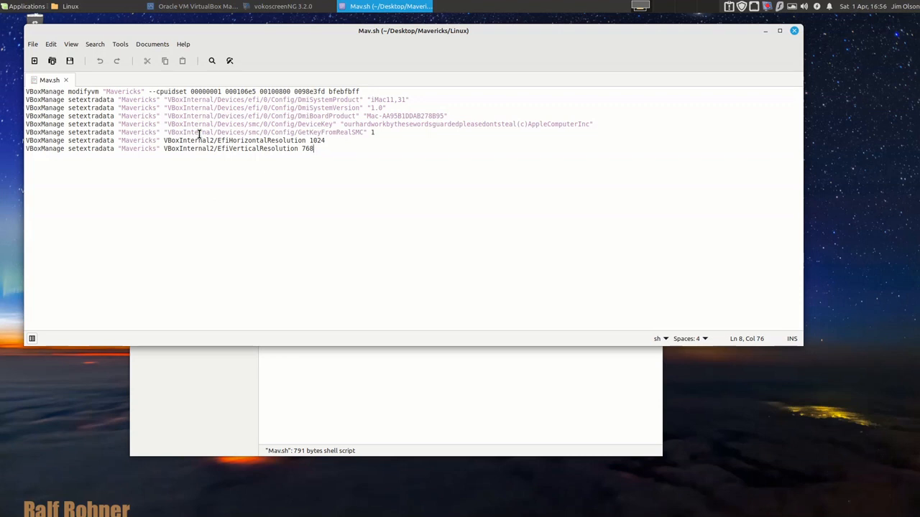
left_click(25, 140)
Open a terminal in the Linux folder in place of the folder window and list the files with ls.
right_click(487, 391)
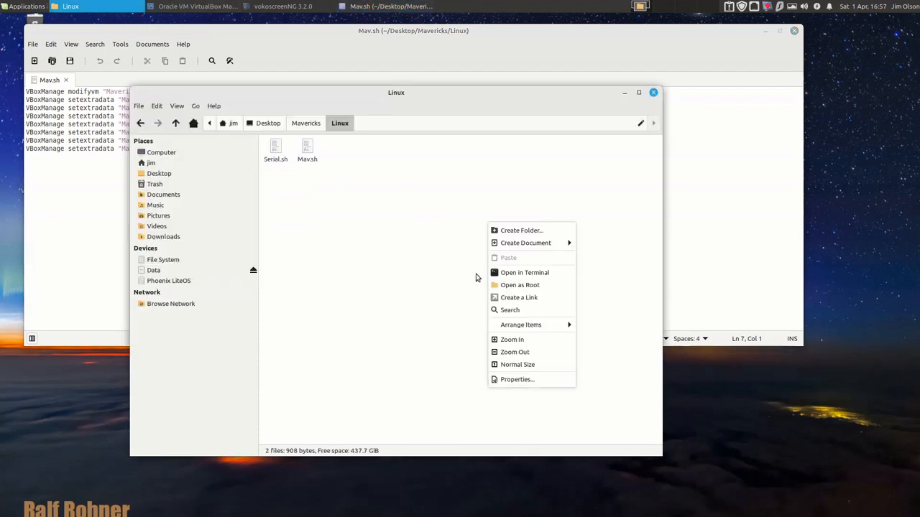
left_click(538, 272)
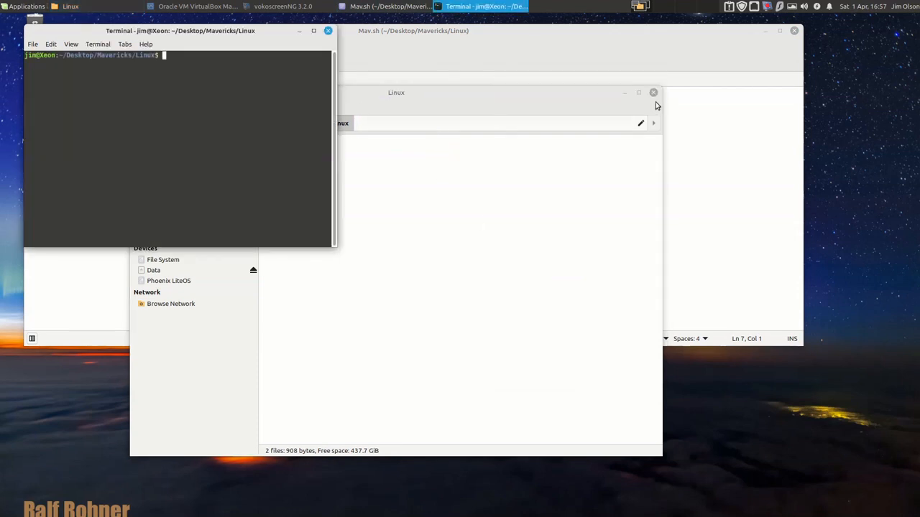
left_click(653, 93)
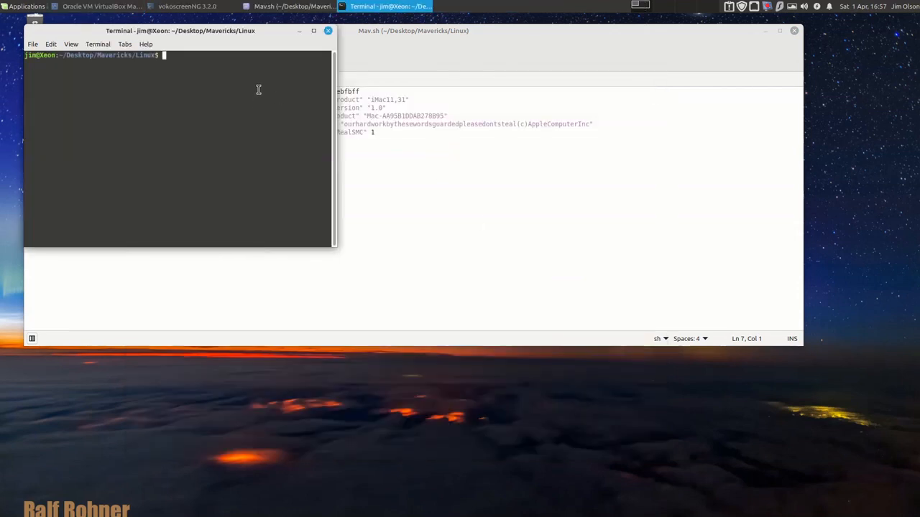
type("ls")
key("Return")
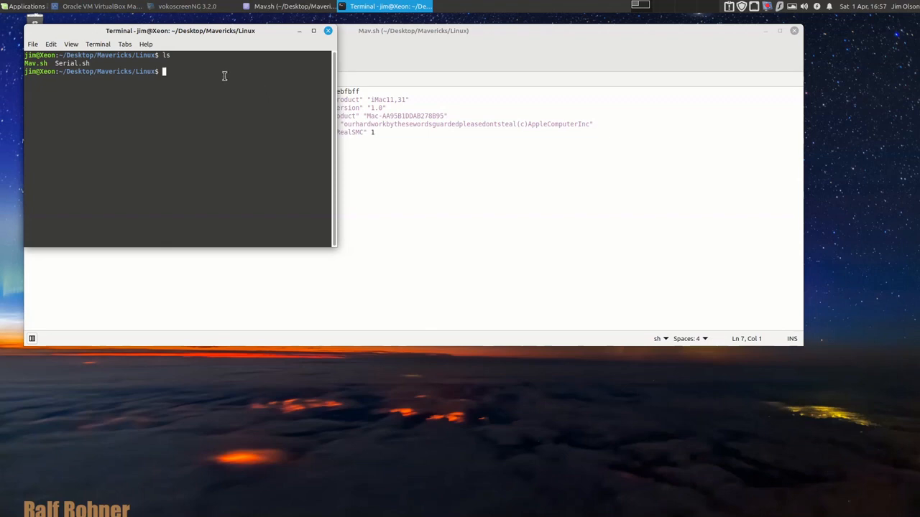
Run ./Mav.sh in the terminal, reusing the file name from the listing, and close the terminal.
left_click_drag(48, 64, 7, 65)
type("./")
right_click(184, 154)
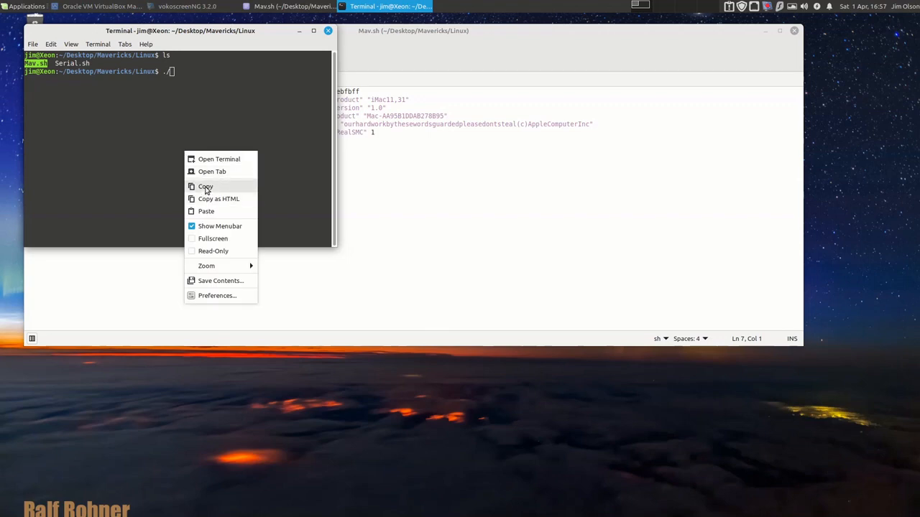
left_click(206, 188)
right_click(205, 166)
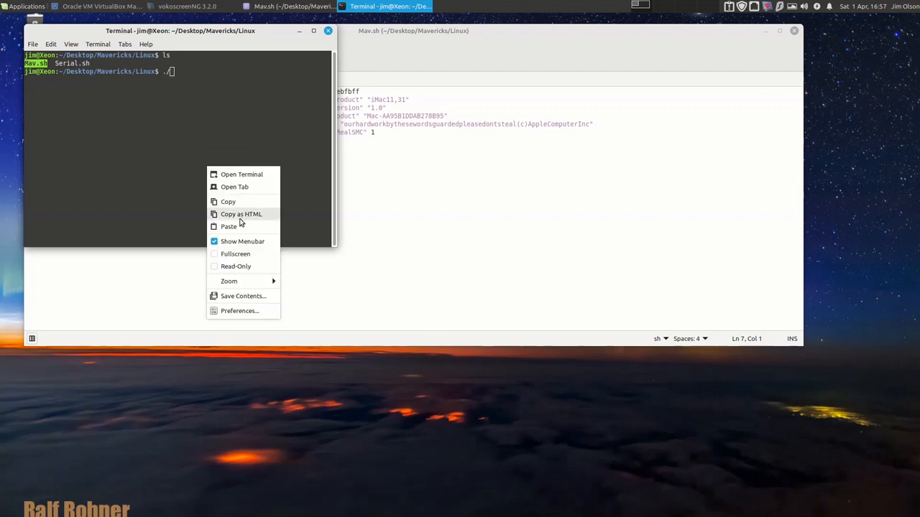
left_click(173, 158)
left_click(49, 63)
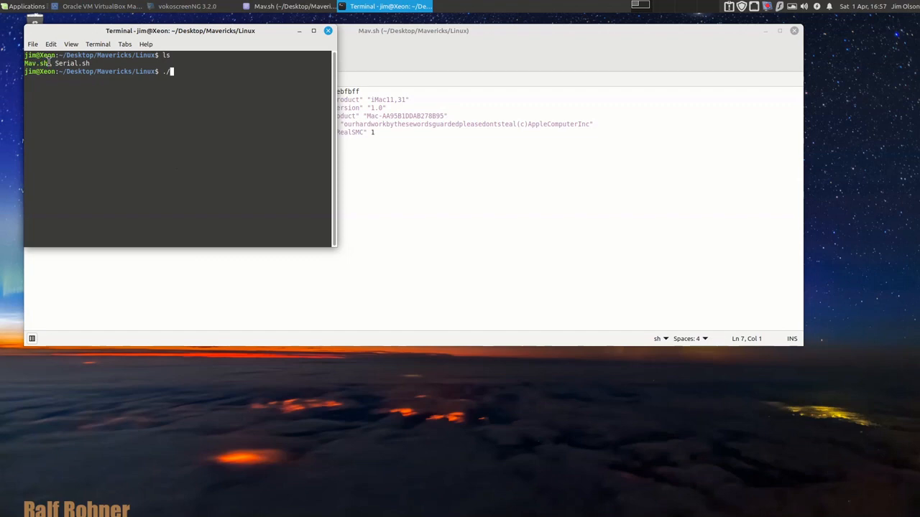
double_click(49, 62)
middle_click(199, 125)
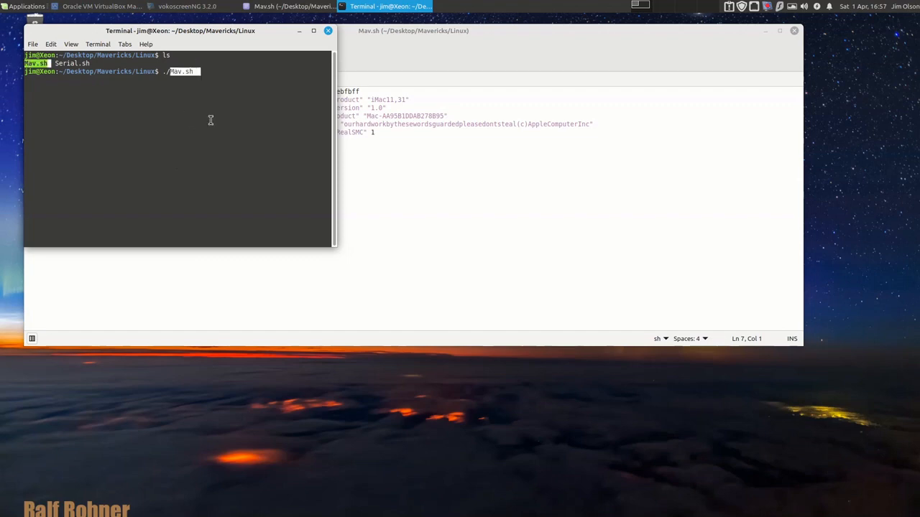
key("Return")
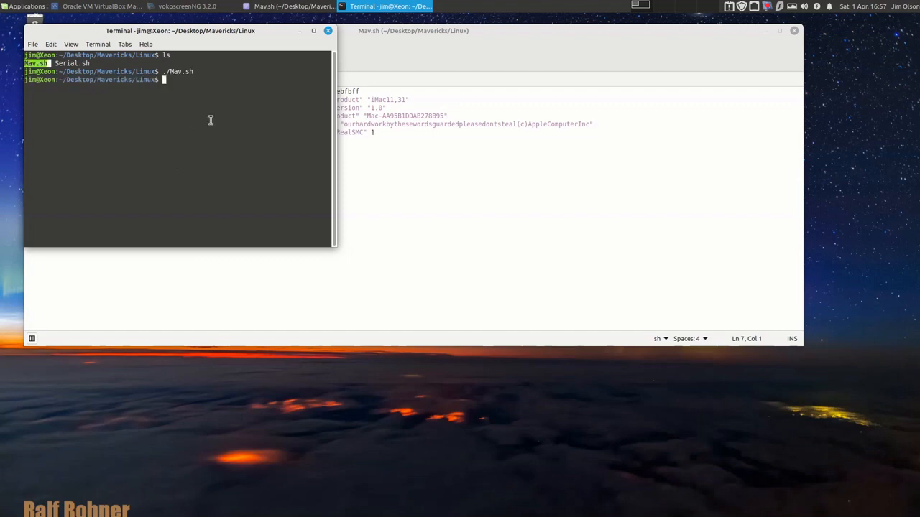
left_click(327, 30)
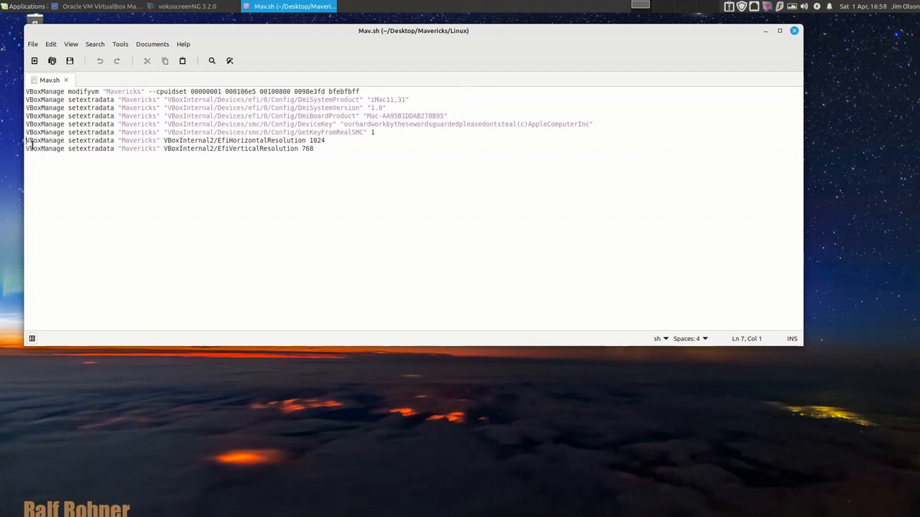
Review the EfiHorizontalResolution and EfiVerticalResolution lines in Mav.sh and close the file.
left_click_drag(328, 148, 23, 141)
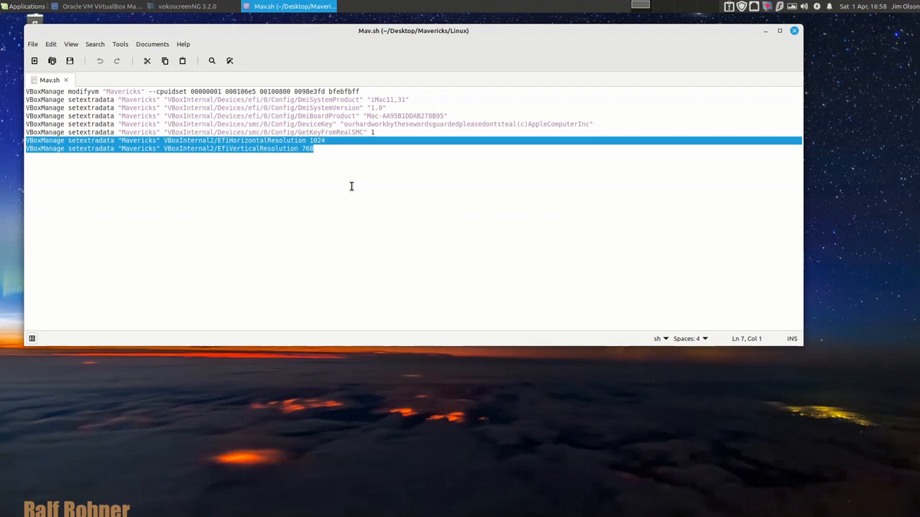
left_click(344, 144)
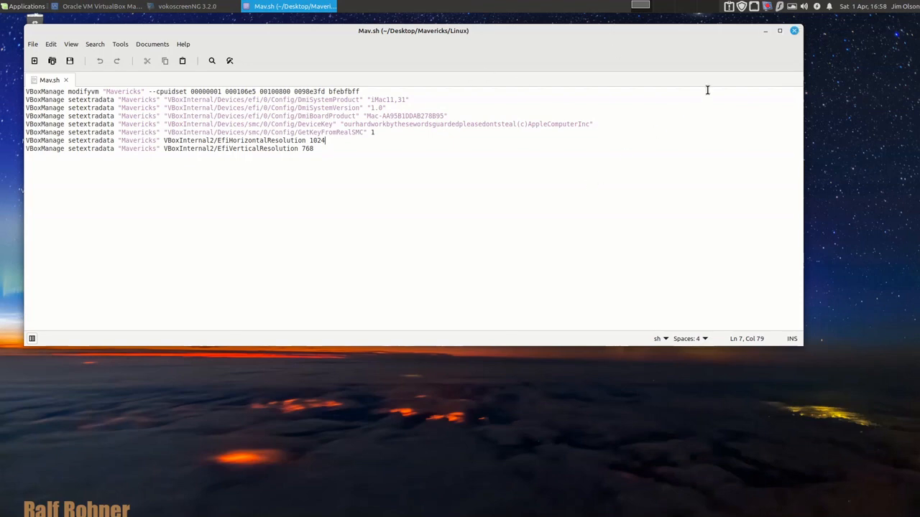
left_click(793, 30)
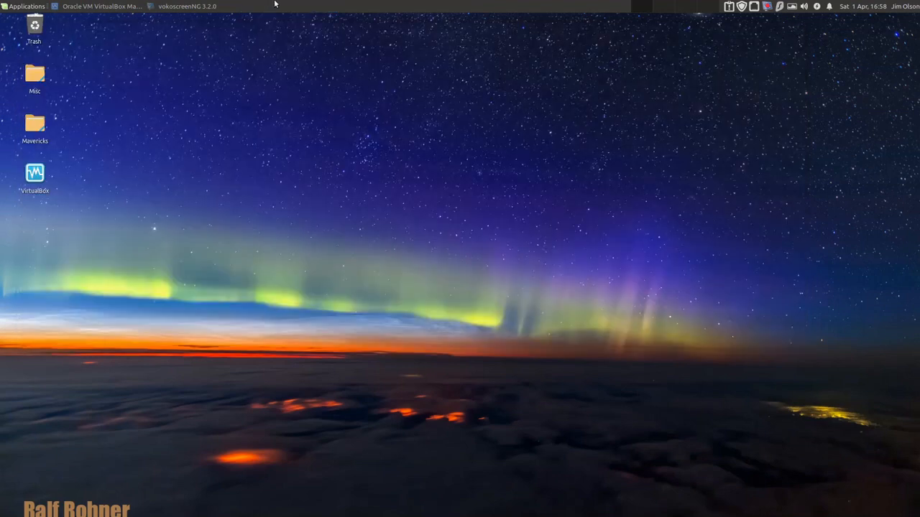
Switch to the VirtualBox Manager, maximize it, and start the Mavericks virtual machine.
left_click(101, 7)
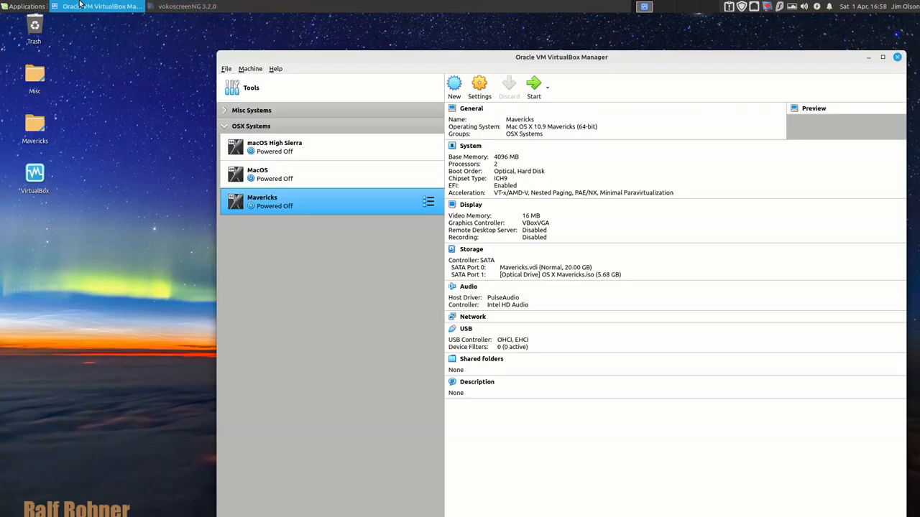
left_click(882, 57)
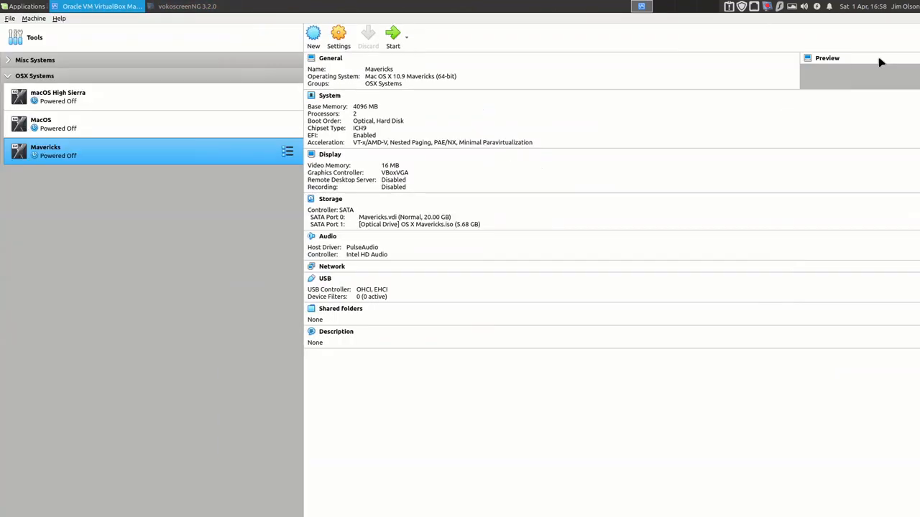
double_click(180, 155)
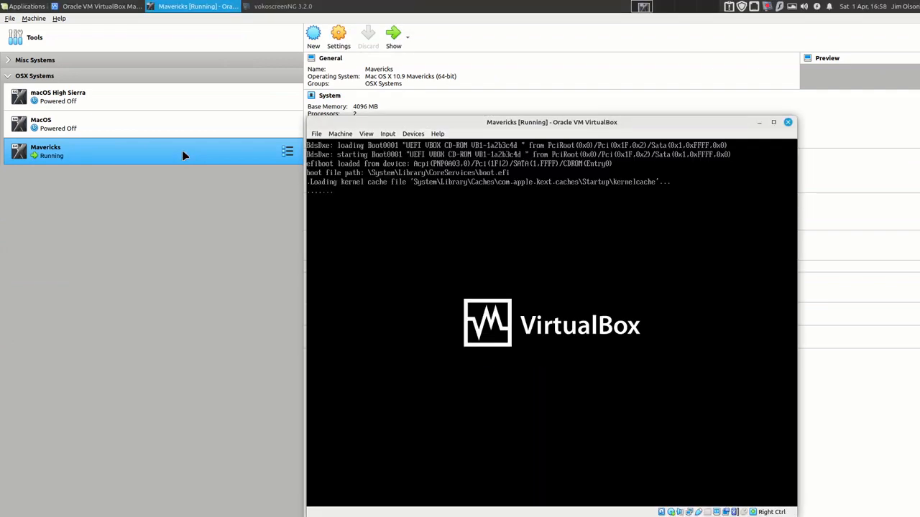
left_click_drag(458, 123, 332, 74)
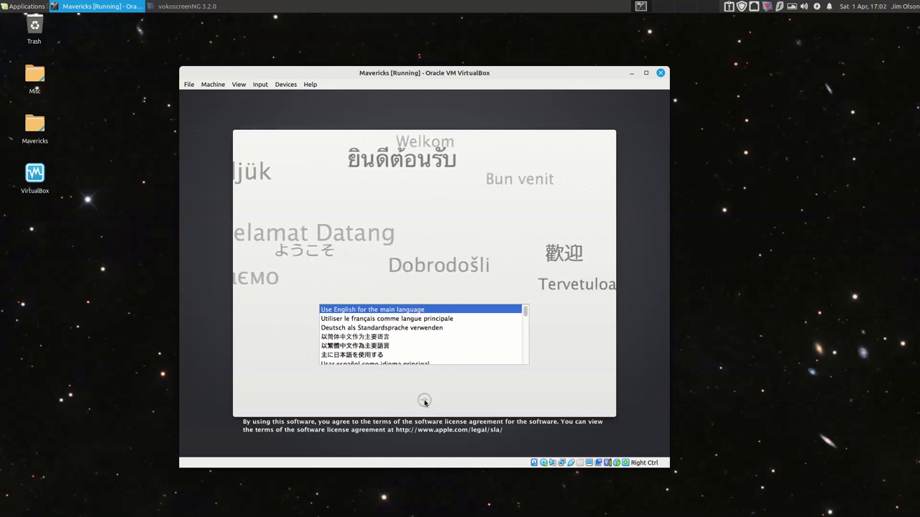
Accept English as the main language in the OS X installer and open Disk Utility.
left_click(424, 400)
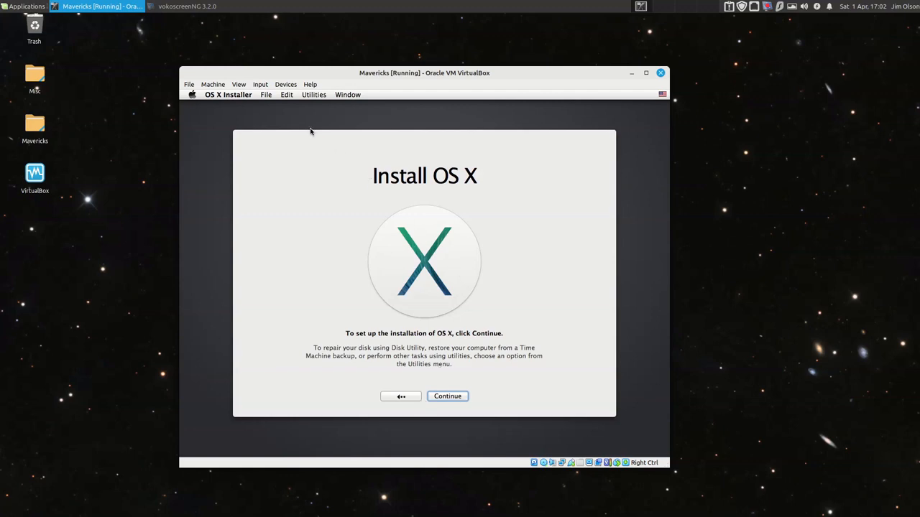
left_click(313, 95)
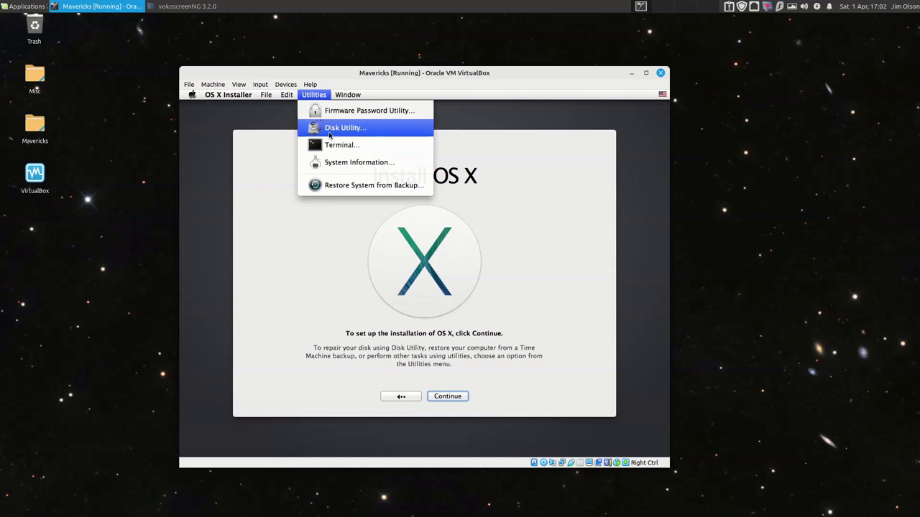
left_click(330, 134)
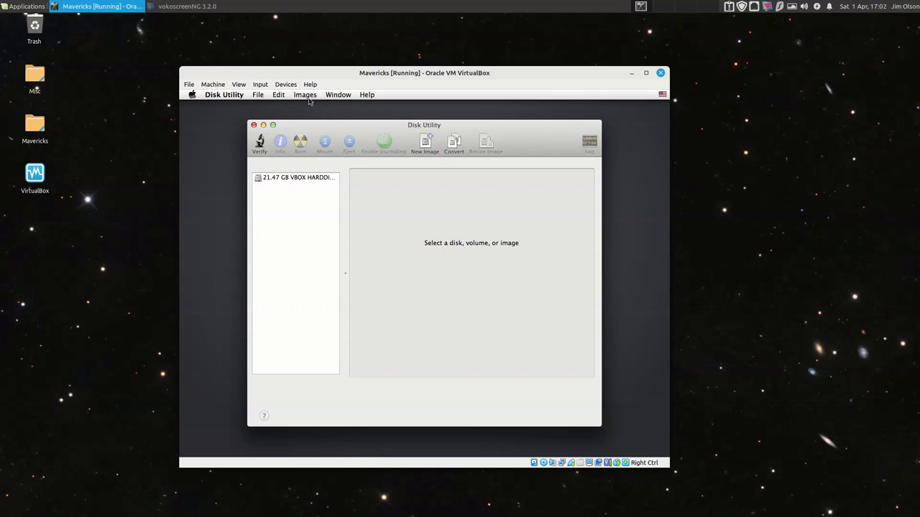
Erase the VBOX HARDDISK as a Mac OS Extended (Journaled) volume named Mac OX and close Disk Utility.
left_click(316, 181)
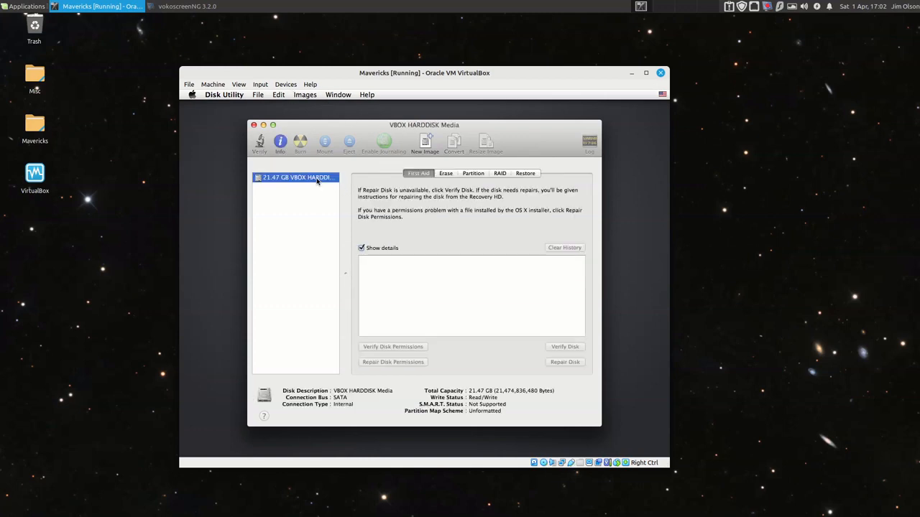
left_click(446, 174)
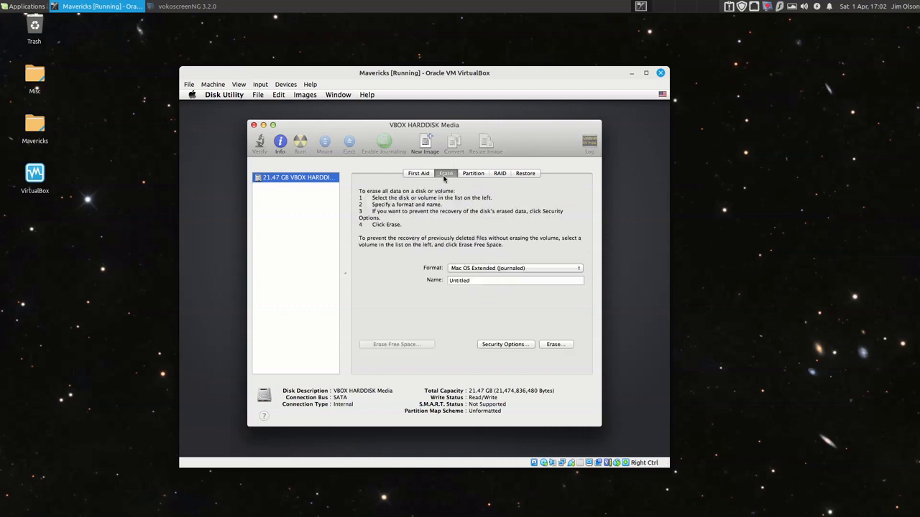
double_click(484, 280)
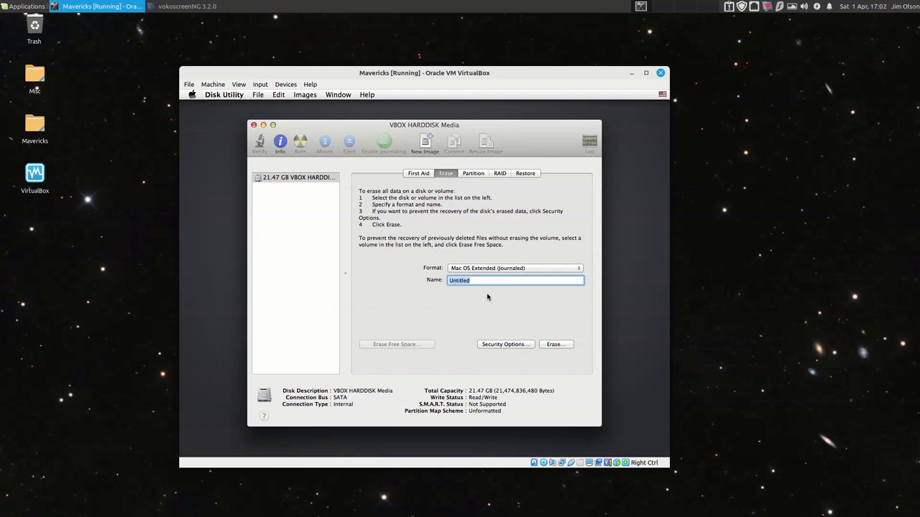
type("Mac OX")
left_click(558, 346)
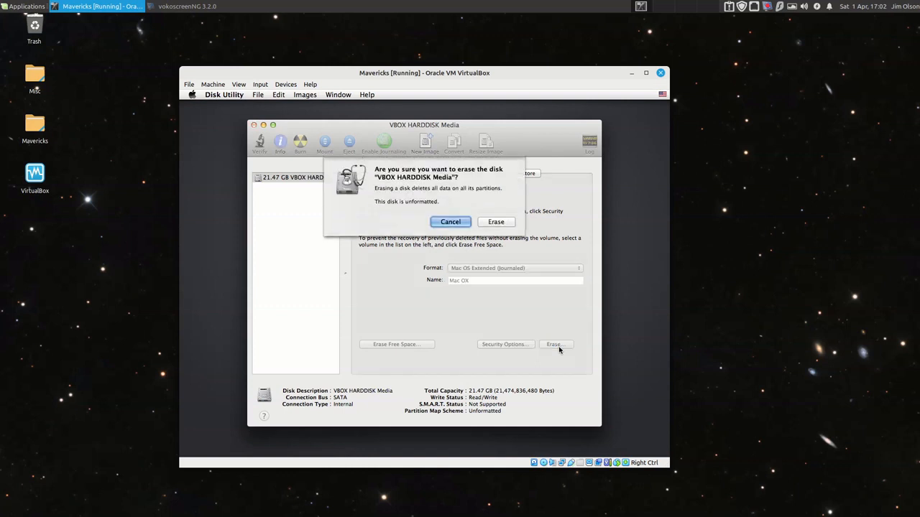
left_click(497, 222)
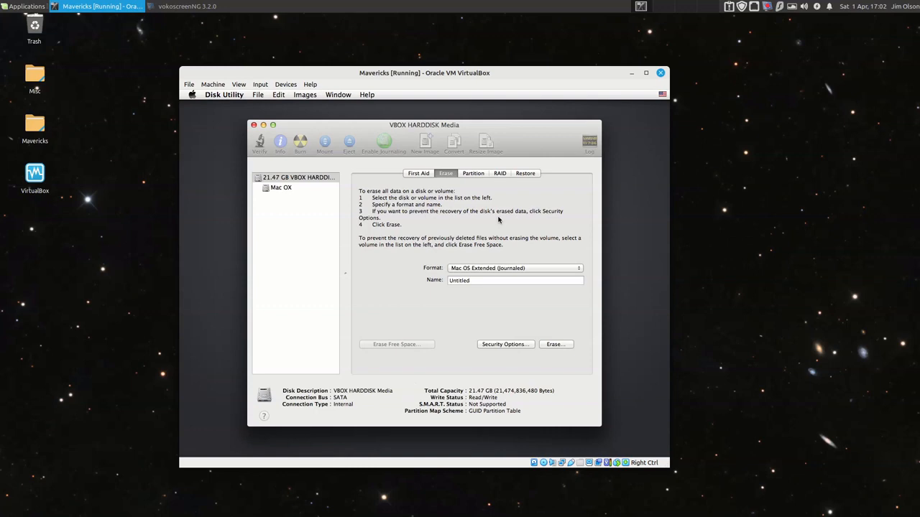
left_click(253, 126)
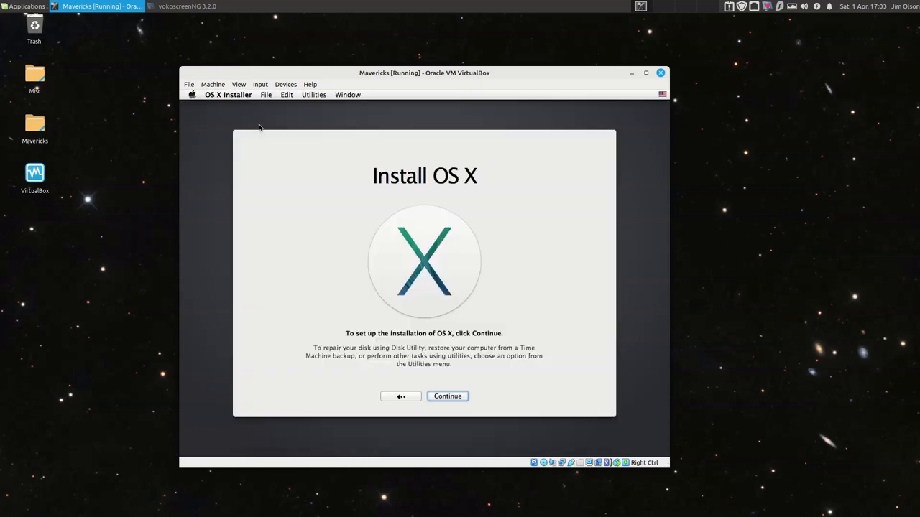
Agree to the software license and start installing OS X on the Mac OX disk.
left_click(455, 397)
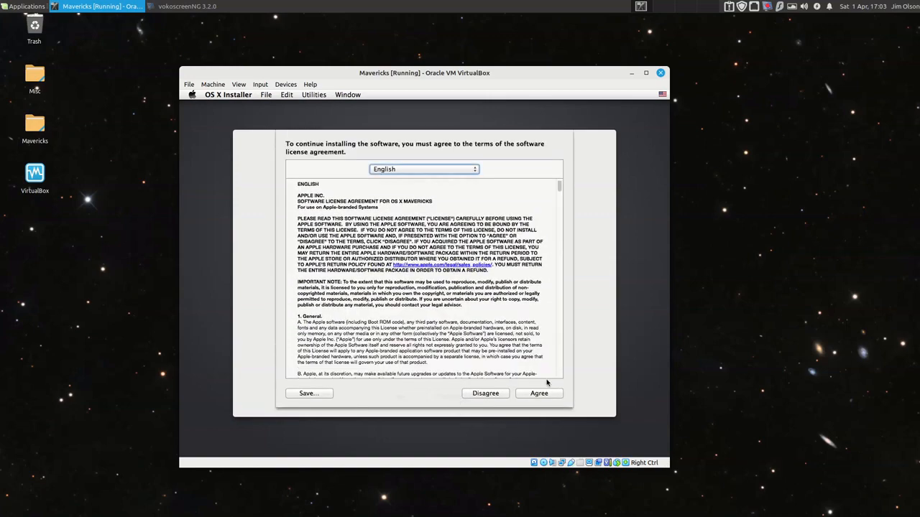
left_click(545, 397)
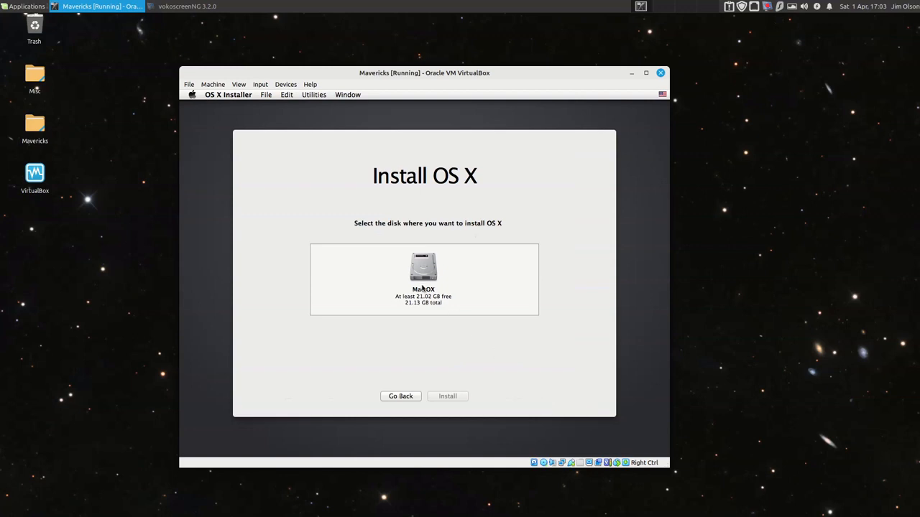
left_click(422, 284)
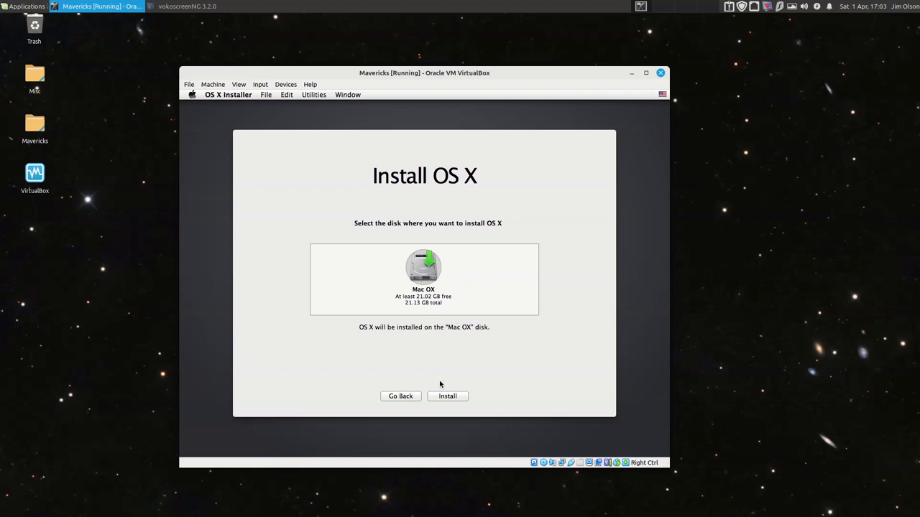
left_click(454, 400)
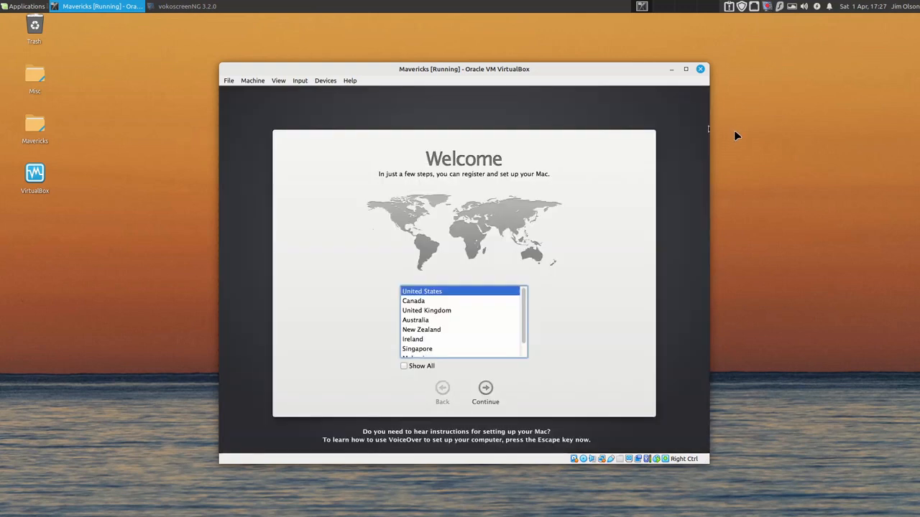
Accept United States as the country and the U.S. keyboard layout, and continue without transferring any information.
left_click(486, 389)
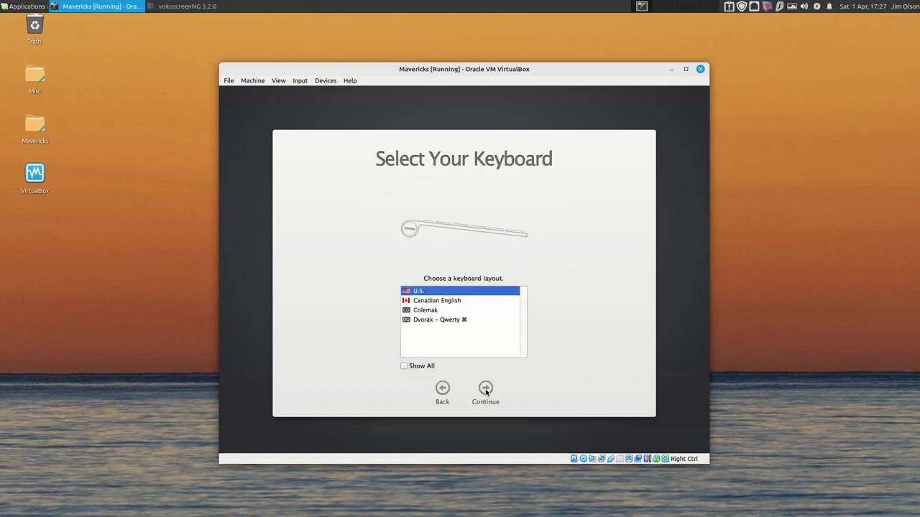
left_click(485, 389)
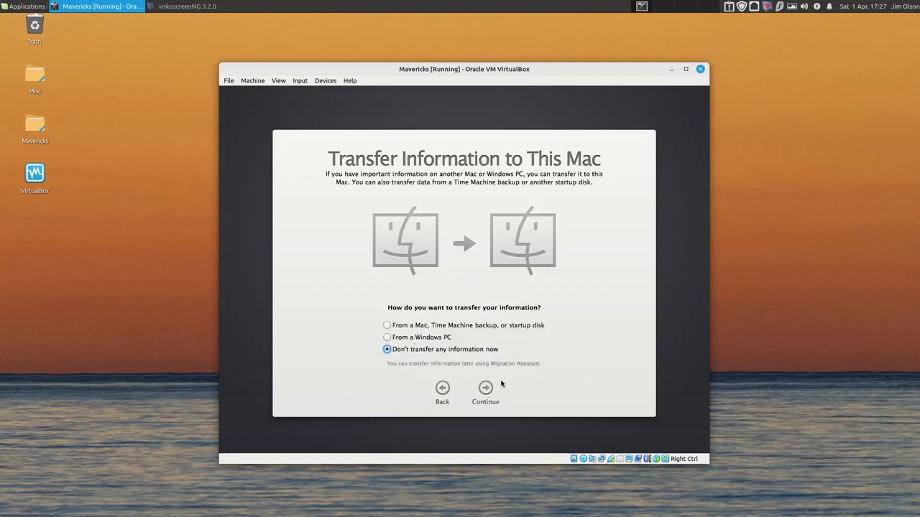
left_click(487, 388)
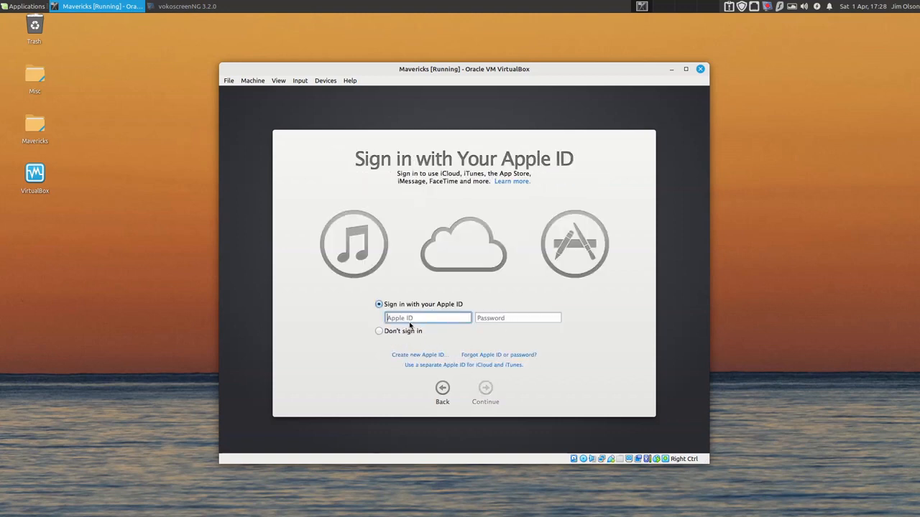
Skip signing in with an Apple ID and agree to the OS X Software License Agreement.
left_click(379, 331)
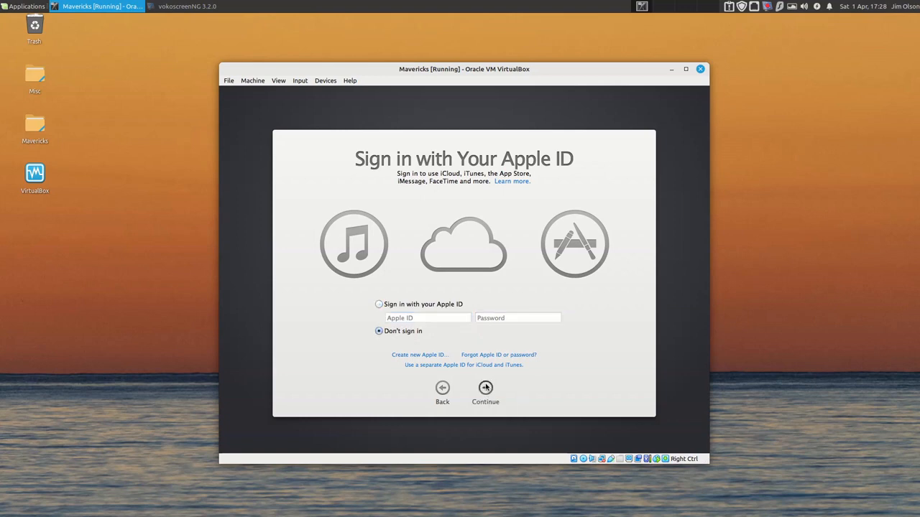
left_click(485, 388)
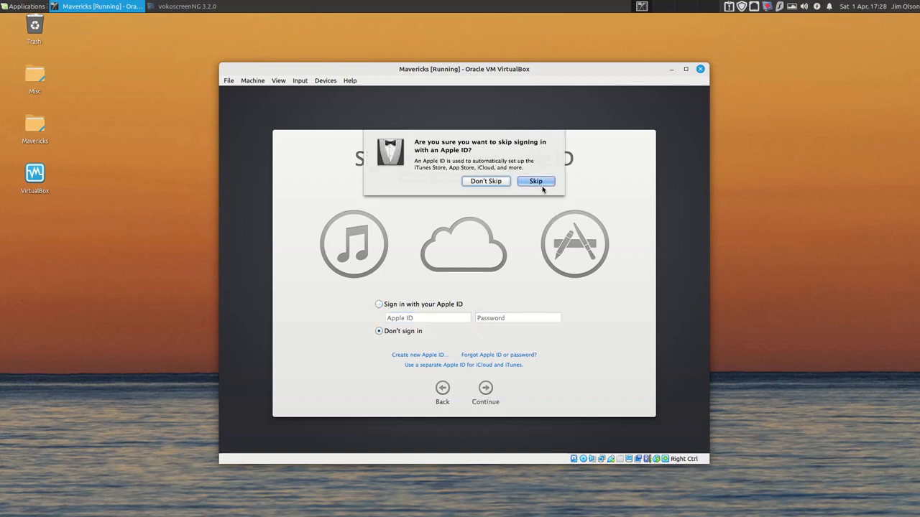
left_click(536, 181)
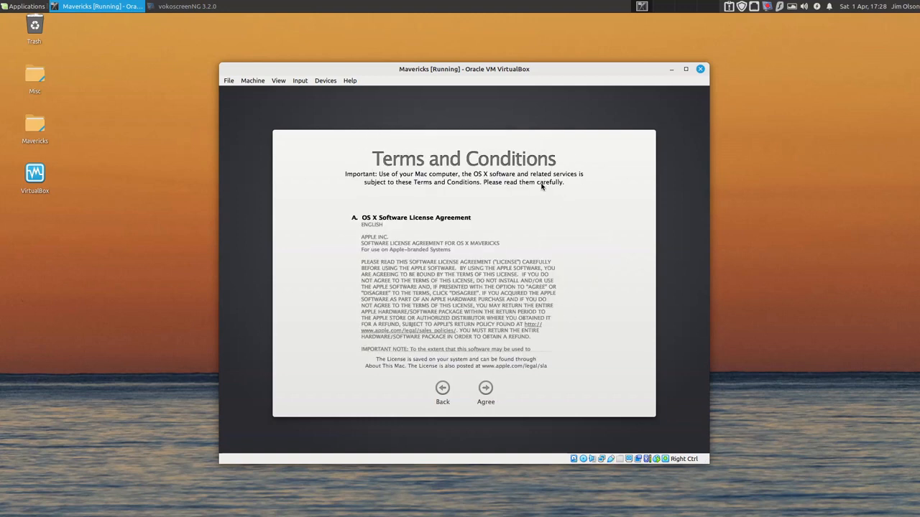
left_click(486, 390)
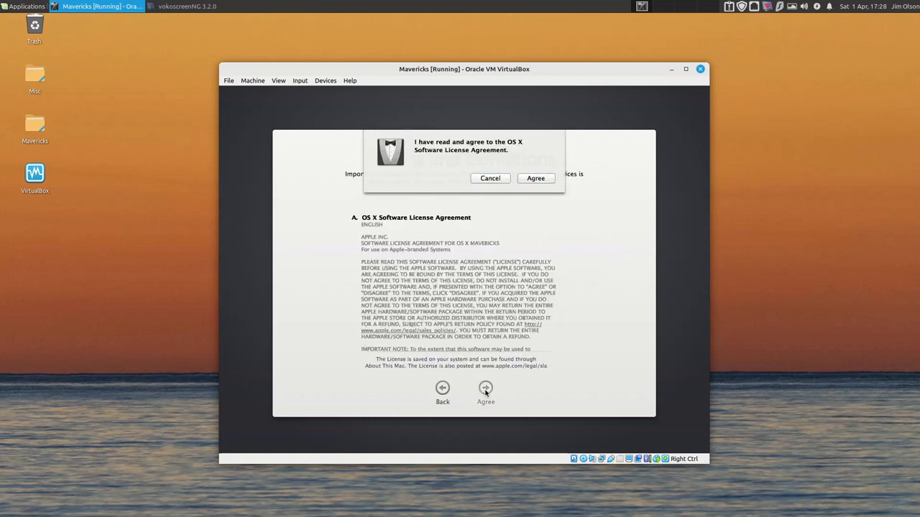
left_click(536, 179)
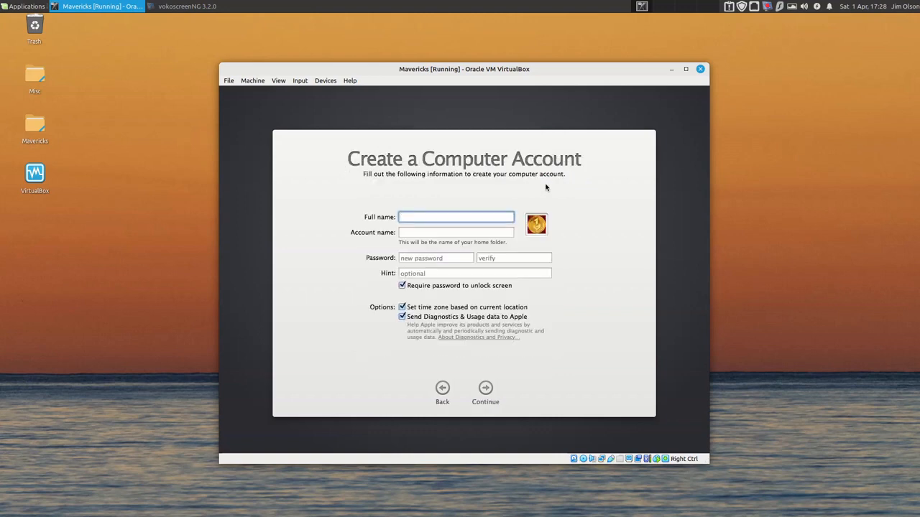
Fill in the computer account with the full name Default User and the account name default.
type("Default User")
key("Tab")
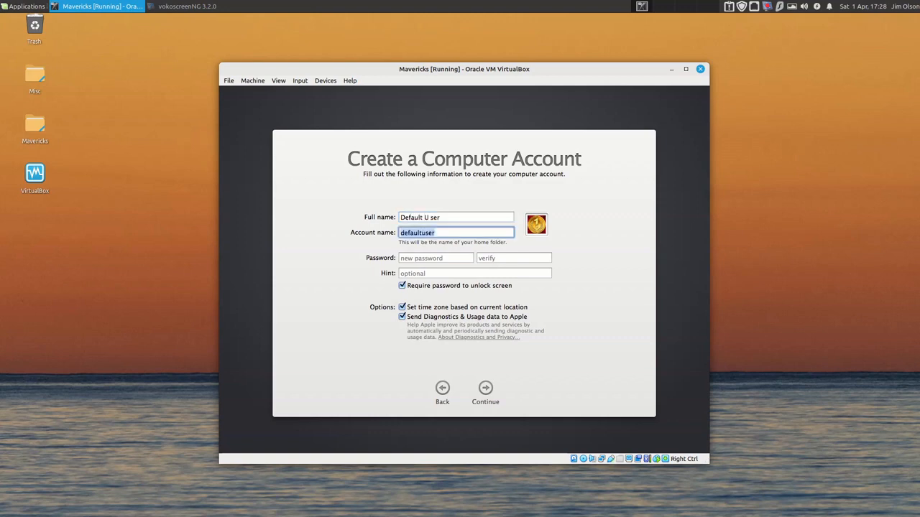
key("BackSpace")
type("deaful")
key("BackSpace")
key("BackSpace")
key("BackSpace")
key("BackSpace")
type("fua")
type("ault")
key("Tab")
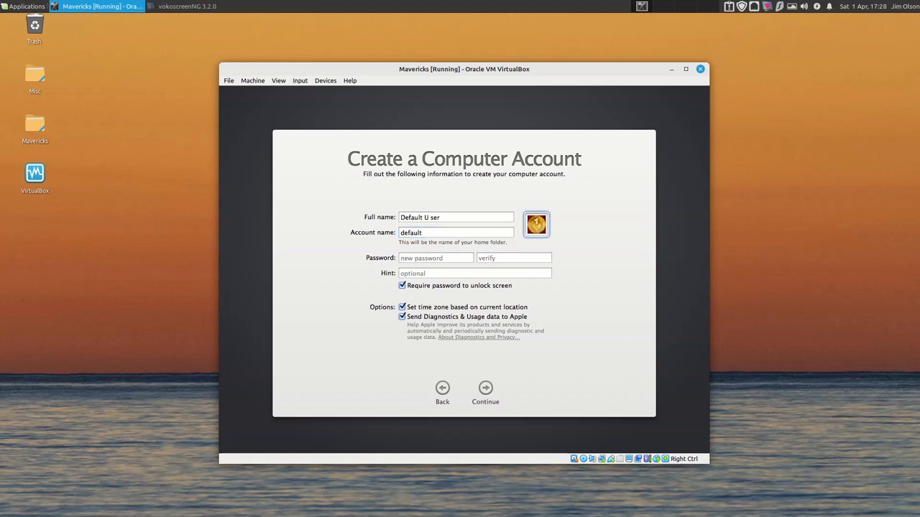
key("Tab")
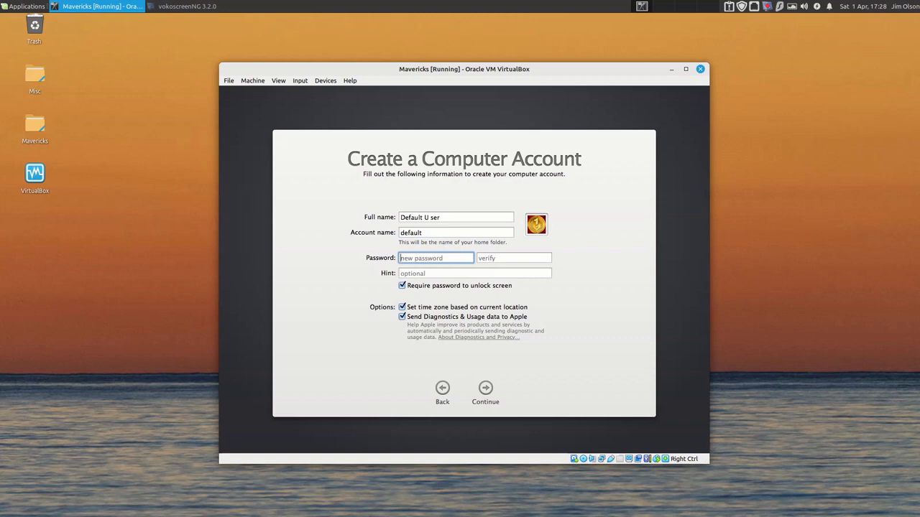
Enter the new account's password and its verification, leaving the hint empty.
type("•••••")
key("Tab")
type("••••••")
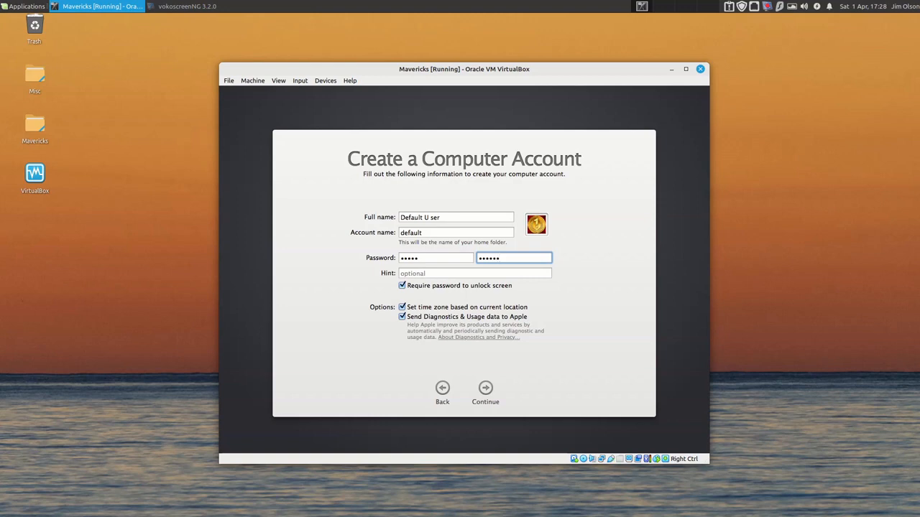
key("Tab")
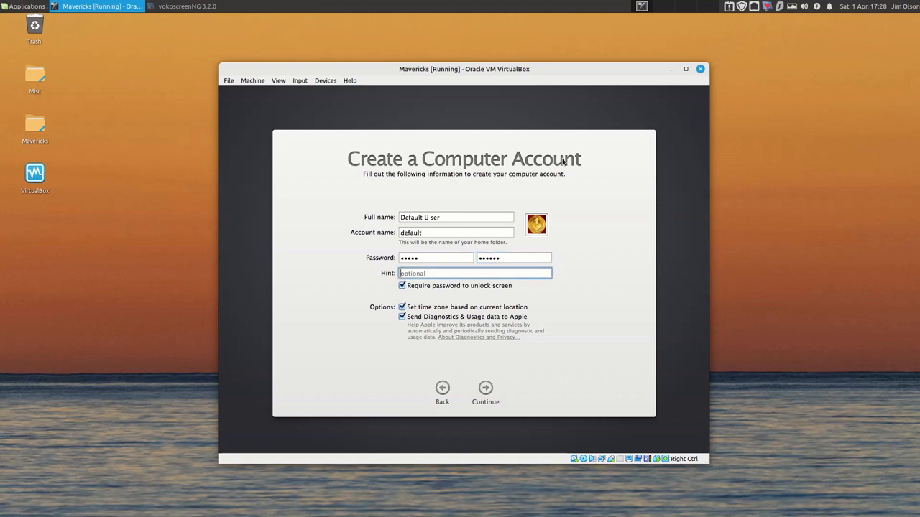
Turn off requiring a password to unlock the screen and sending diagnostics to Apple, and try to continue.
left_click(402, 285)
left_click(404, 317)
left_click(486, 389)
left_click(533, 179)
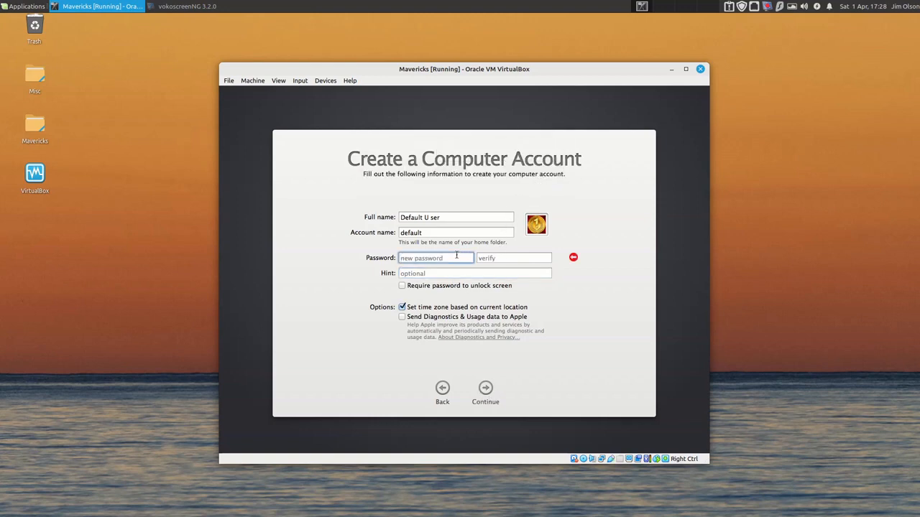
Re-enter the account password with a matching verification and create the computer account.
type("•••••")
key("Tab")
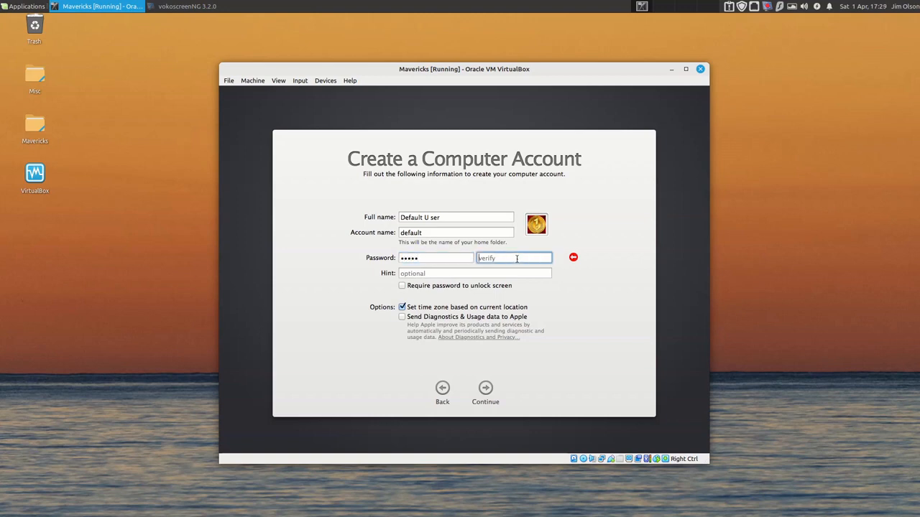
type("•••••")
left_click(485, 389)
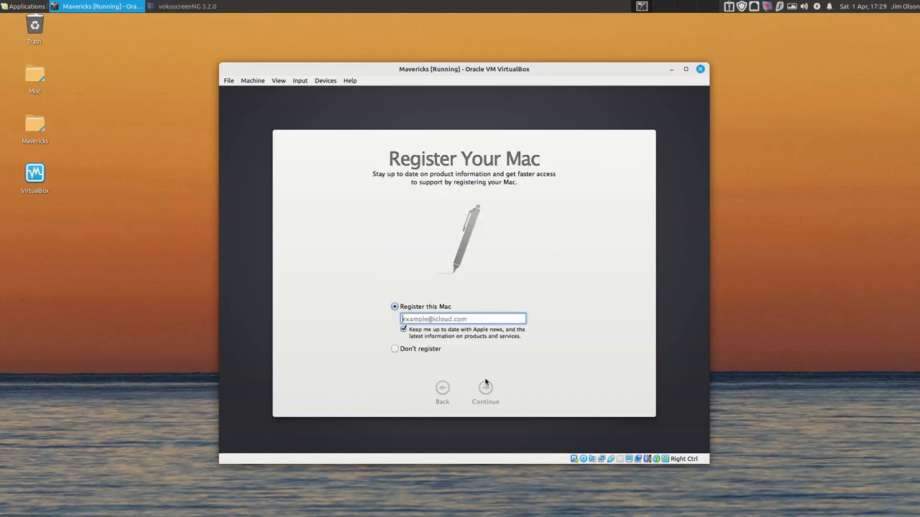
Decline to register the Mac and confirm skipping registration.
left_click(395, 349)
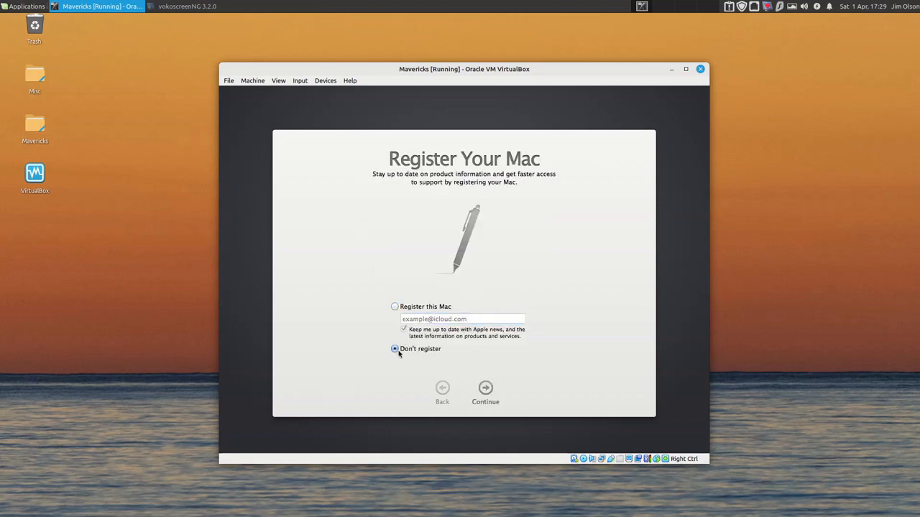
left_click(485, 388)
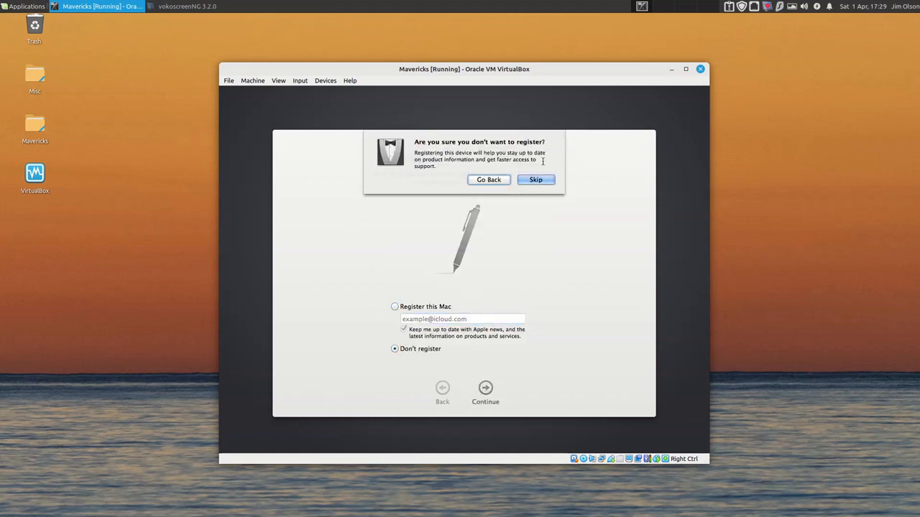
left_click(545, 181)
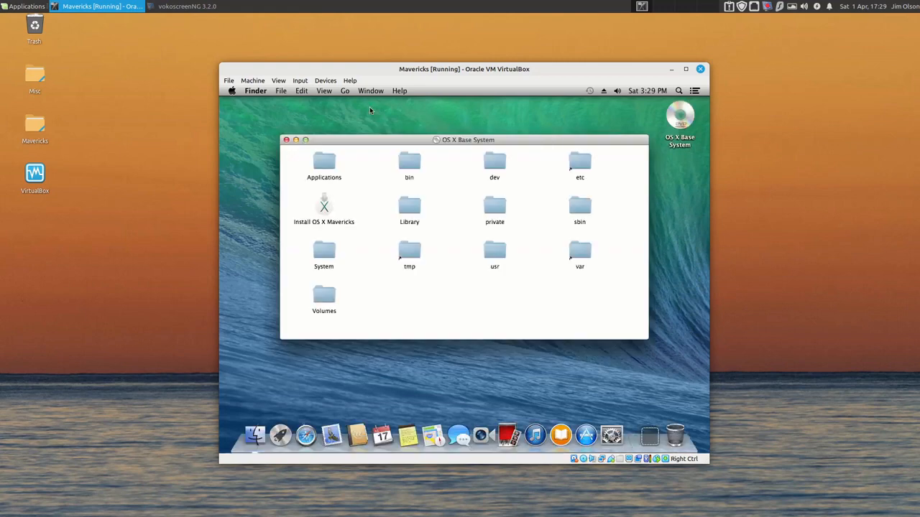
Close the OS X Base System window and eject its disc from the Mavericks desktop.
left_click(287, 140)
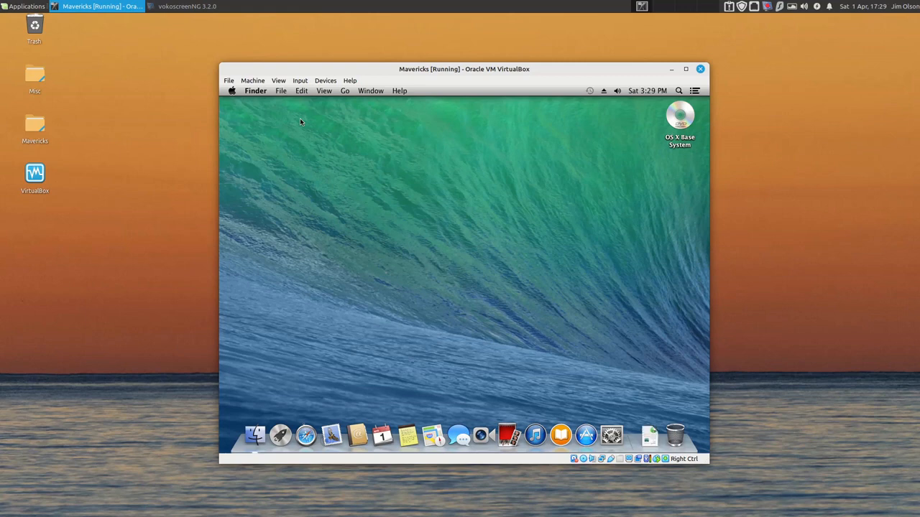
left_click_drag(671, 113, 672, 434)
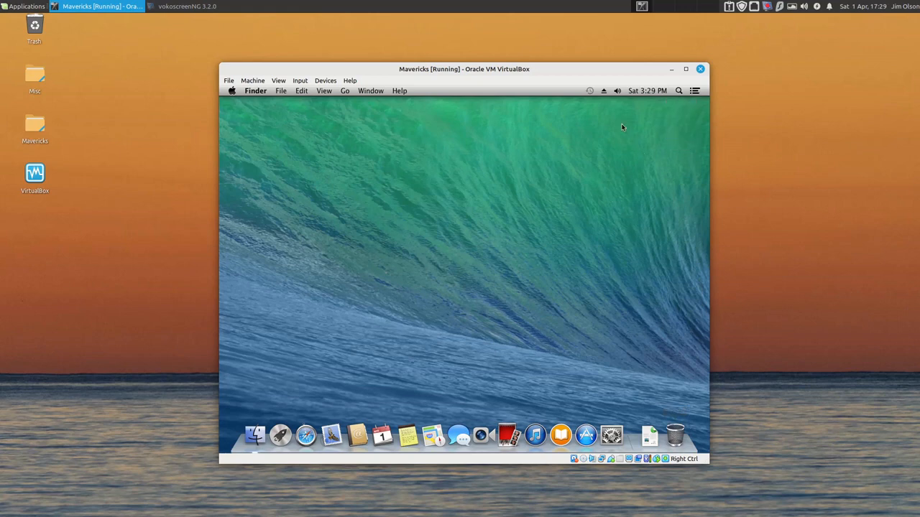
Insert the Guest Additions CD image into the running Mavericks virtual machine.
left_click(332, 90)
left_click(329, 89)
left_click(325, 89)
left_click(528, 118)
left_click(304, 81)
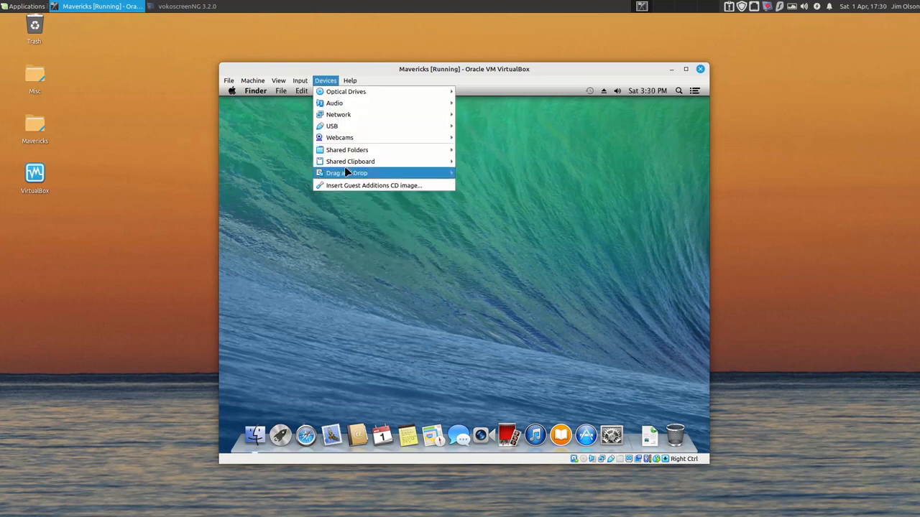
left_click(349, 181)
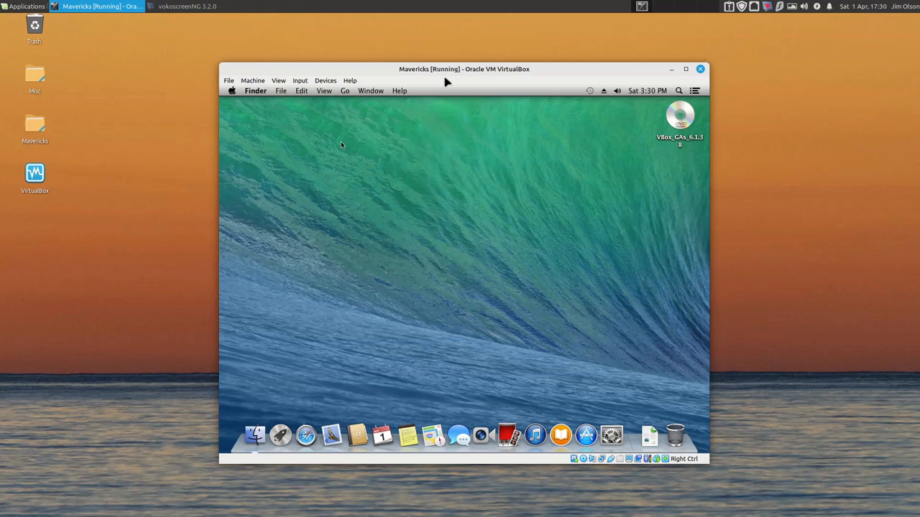
Open the VBox_GAs_6.1.38 disc and launch the VBoxDarwinAdditions.pkg installer.
double_click(682, 125)
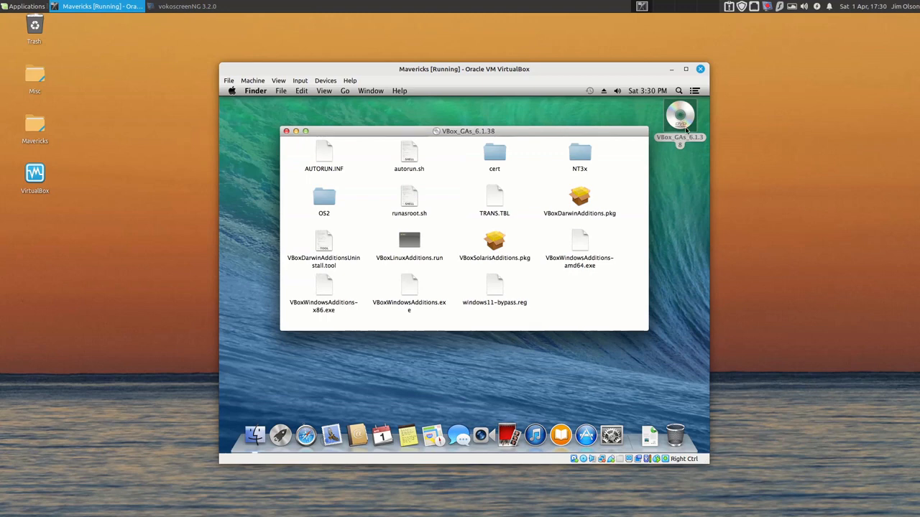
left_click(582, 200)
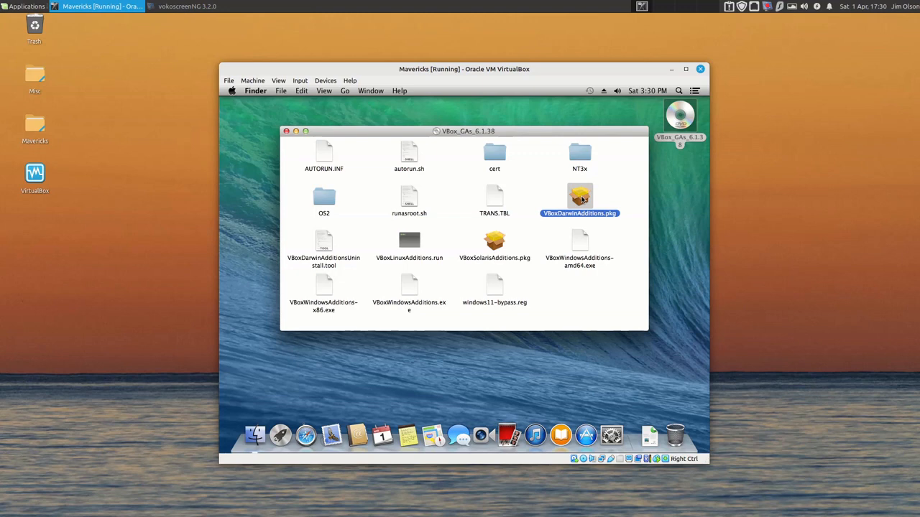
double_click(582, 201)
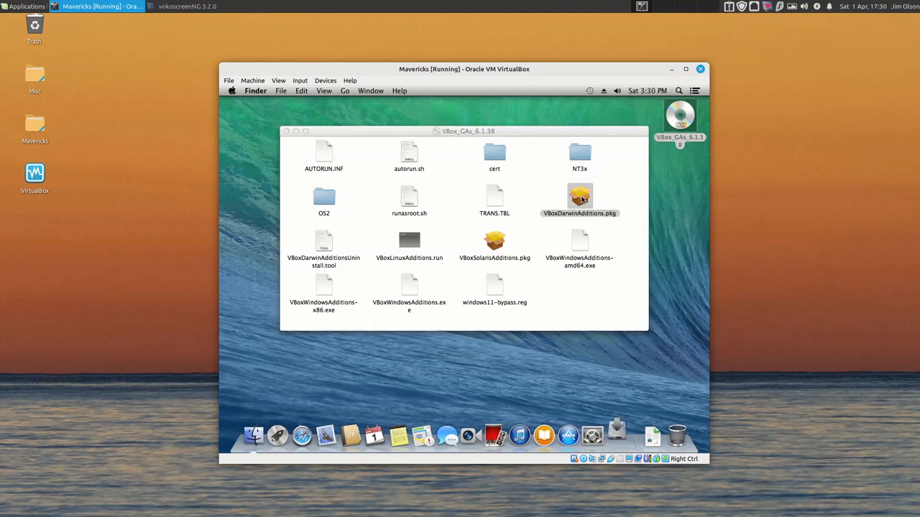
Run the standard Guest Additions installation on the Mac OX disk, authorizing it with the account password.
left_click(579, 337)
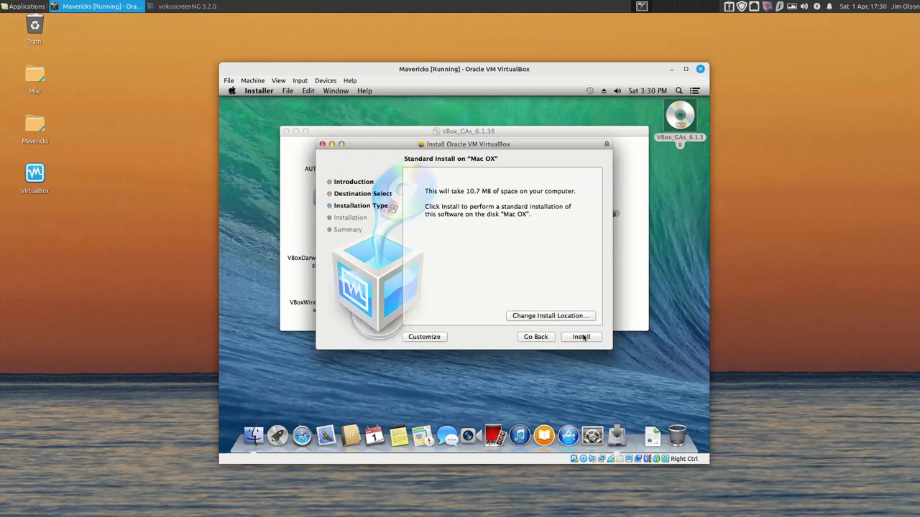
left_click(581, 337)
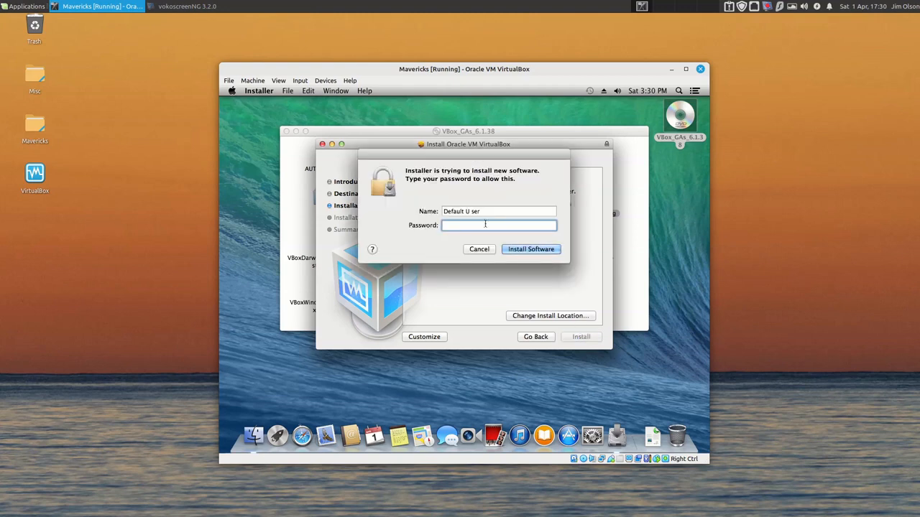
type("•••••")
key("Return")
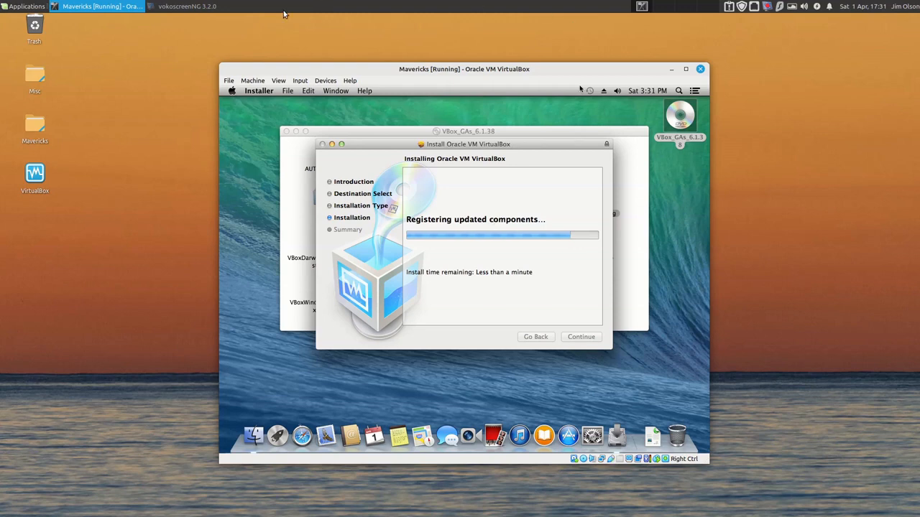
Add a shared folder in the Mavericks virtual machine settings, choosing the host's home folder as its path.
left_click(258, 82)
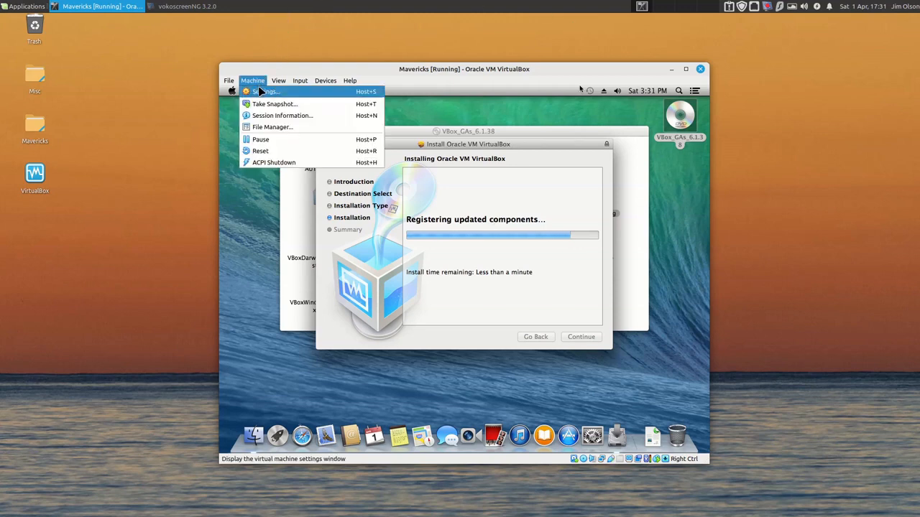
left_click(261, 91)
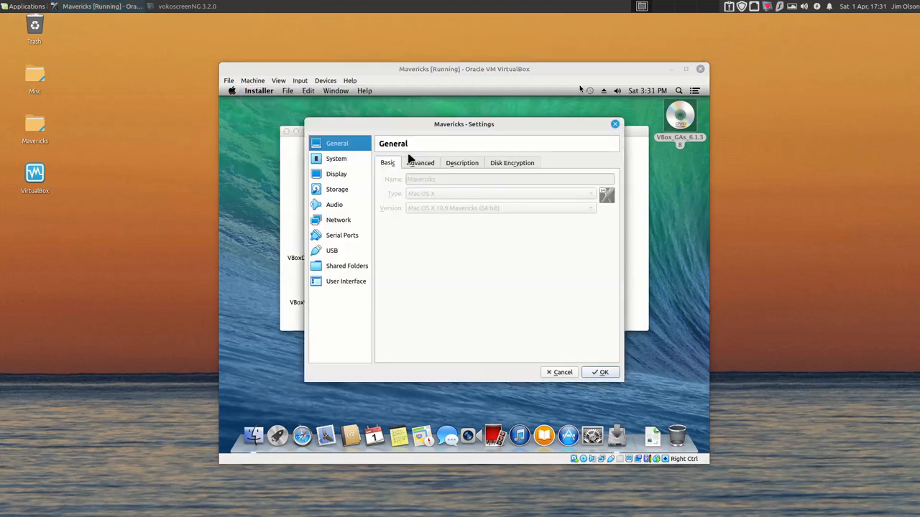
left_click(346, 268)
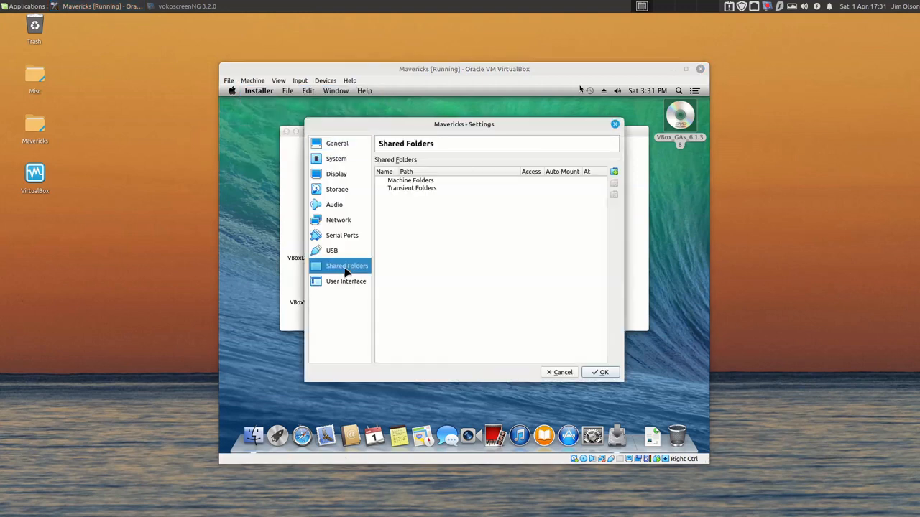
left_click(614, 172)
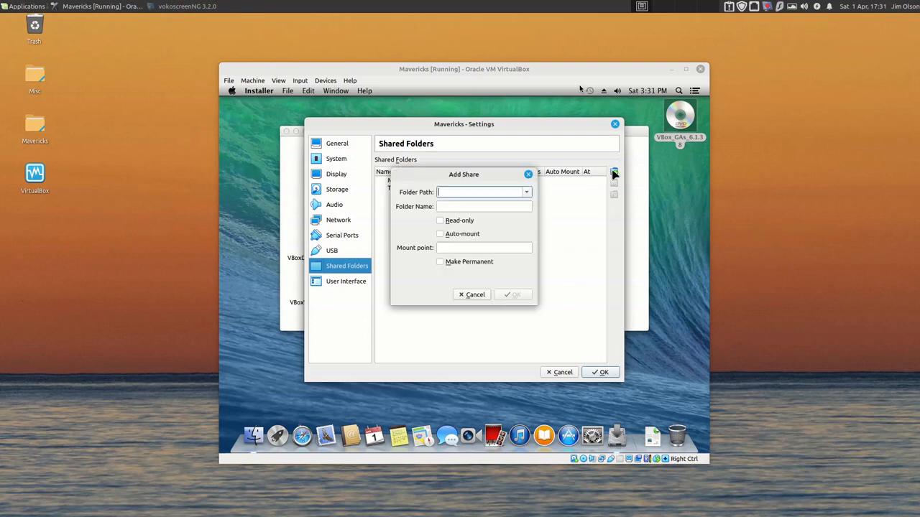
left_click(527, 192)
left_click(499, 209)
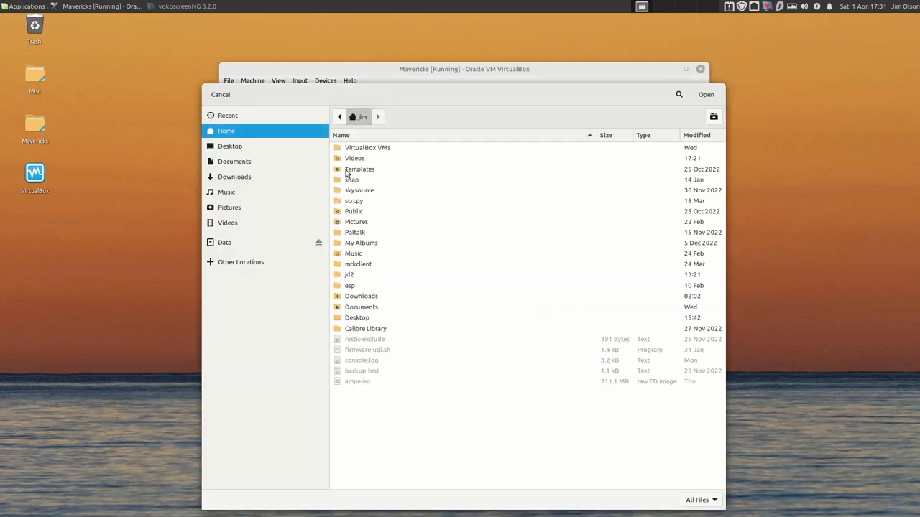
right_click(269, 137)
left_click(269, 136)
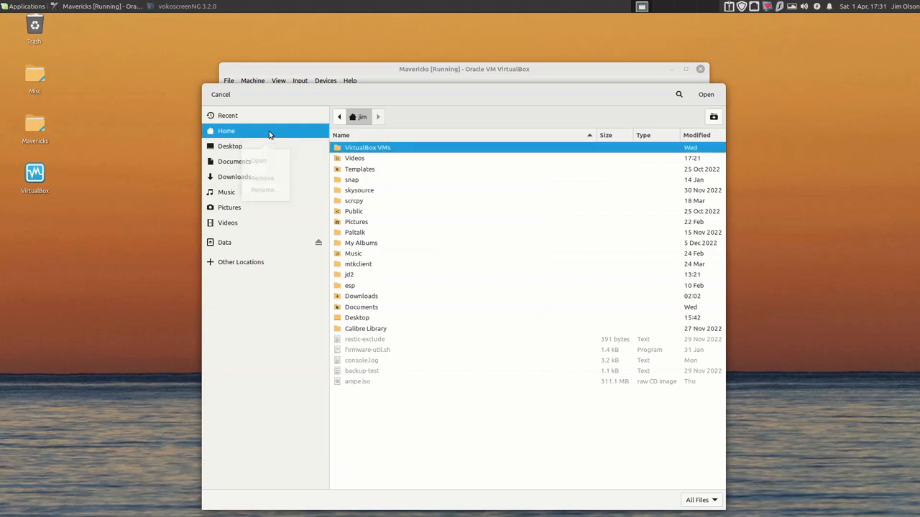
left_click(705, 94)
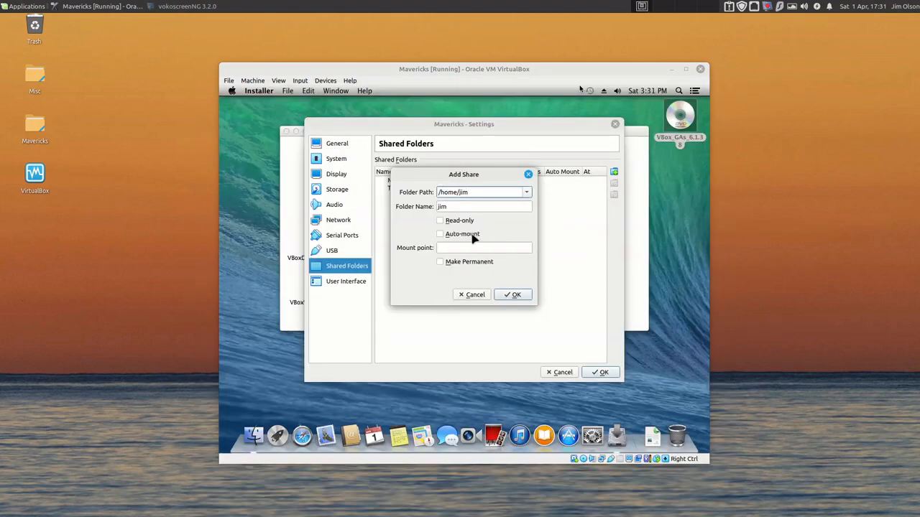
Enable Auto-mount and Make Permanent for the share, enter the home folder's name as mount point, and save the settings.
left_click(442, 234)
left_click(445, 247)
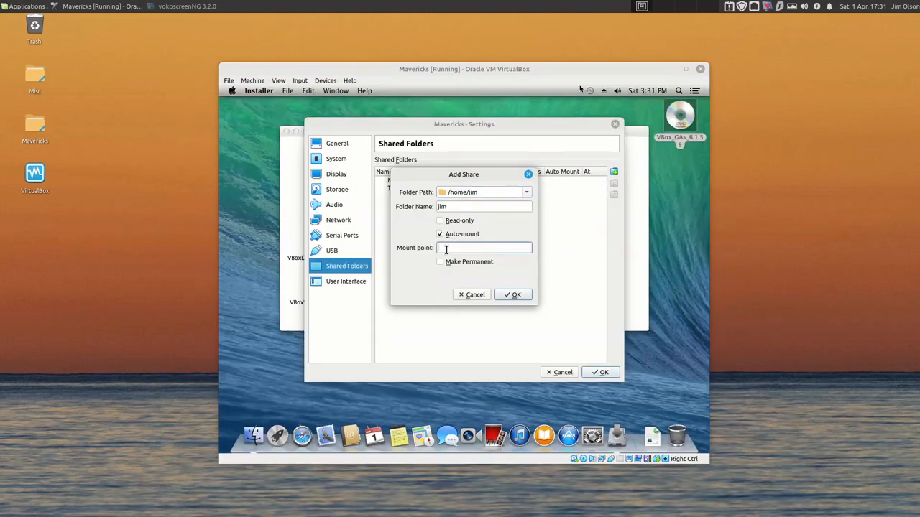
type("/")
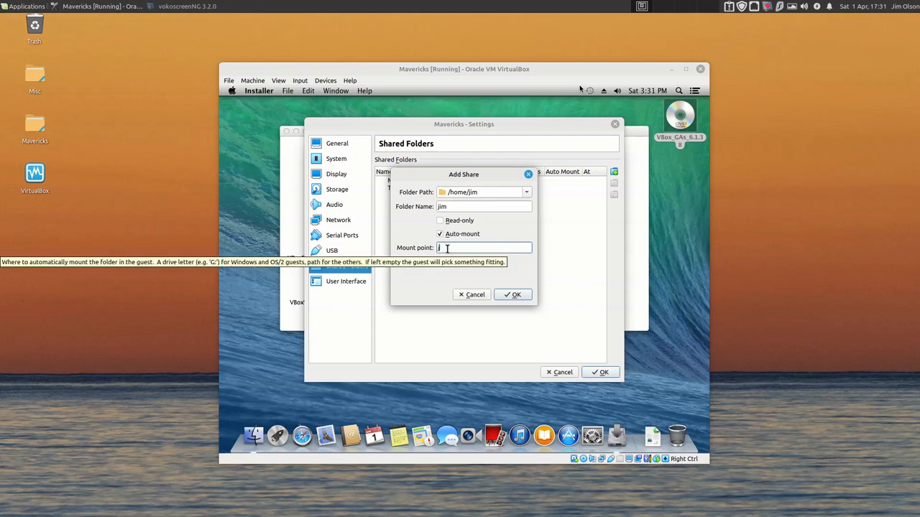
type("im")
left_click(440, 264)
left_click(509, 294)
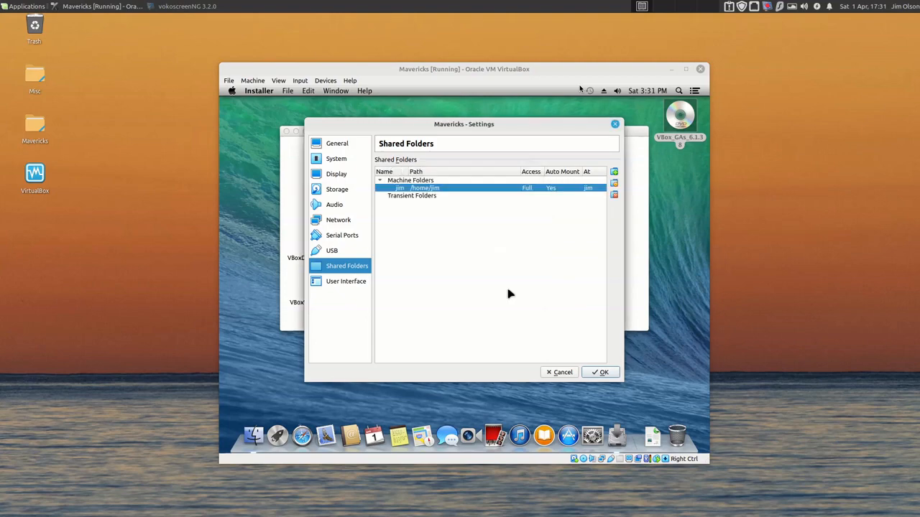
left_click(602, 372)
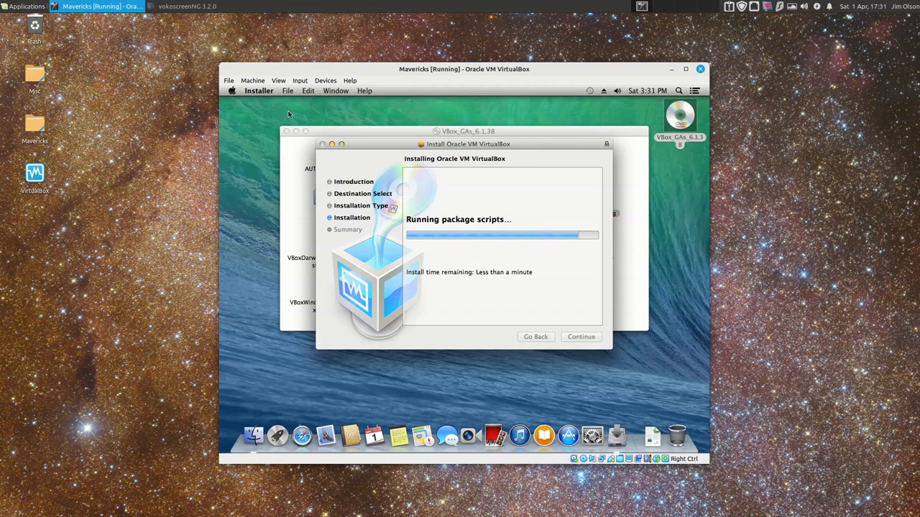
Check the Computer location in Finder for the shared folder, closing it and the VBox_GAs_6.1.38 window.
left_click(340, 104)
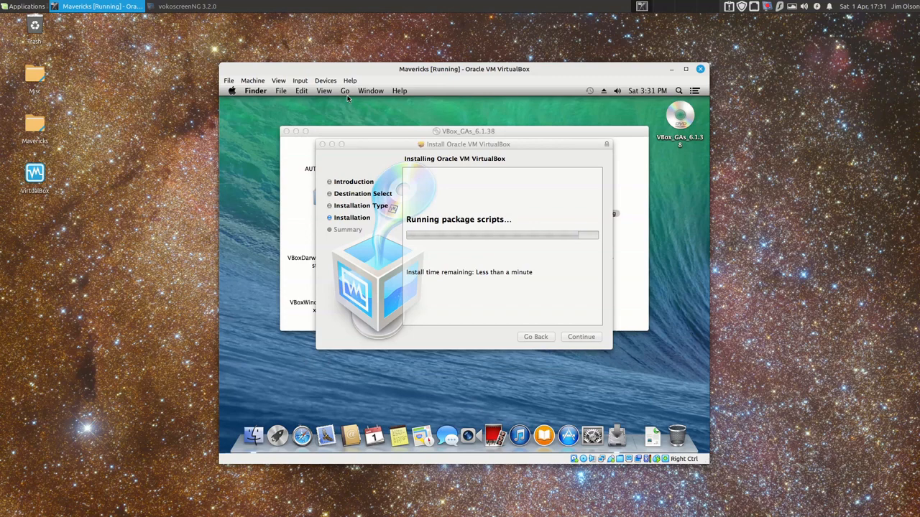
left_click(345, 92)
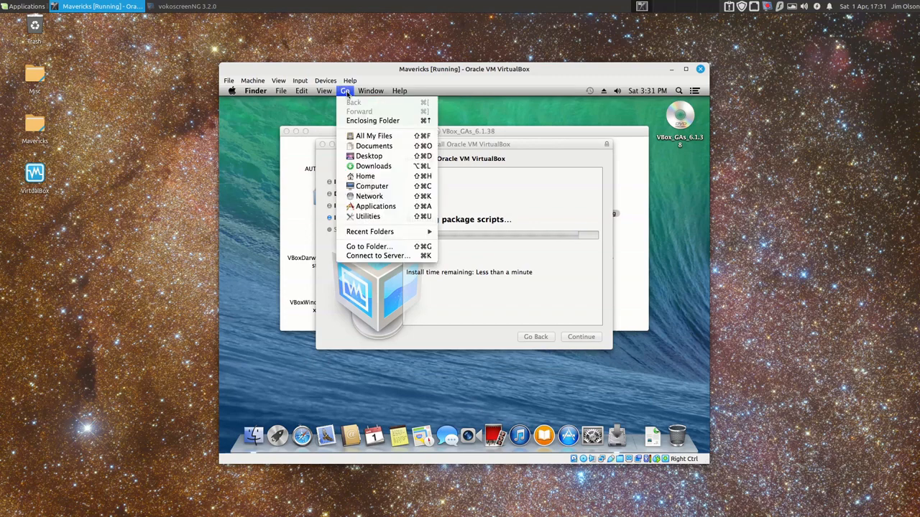
left_click(371, 186)
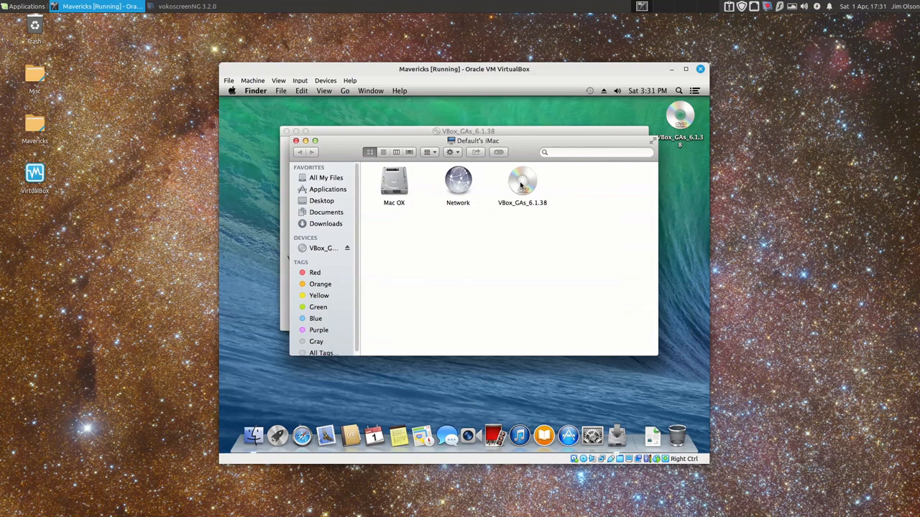
left_click(295, 142)
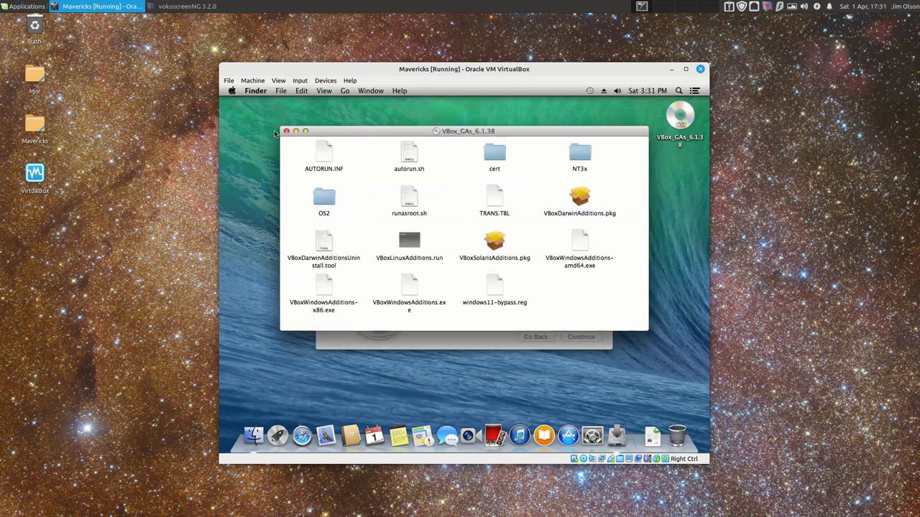
left_click(286, 131)
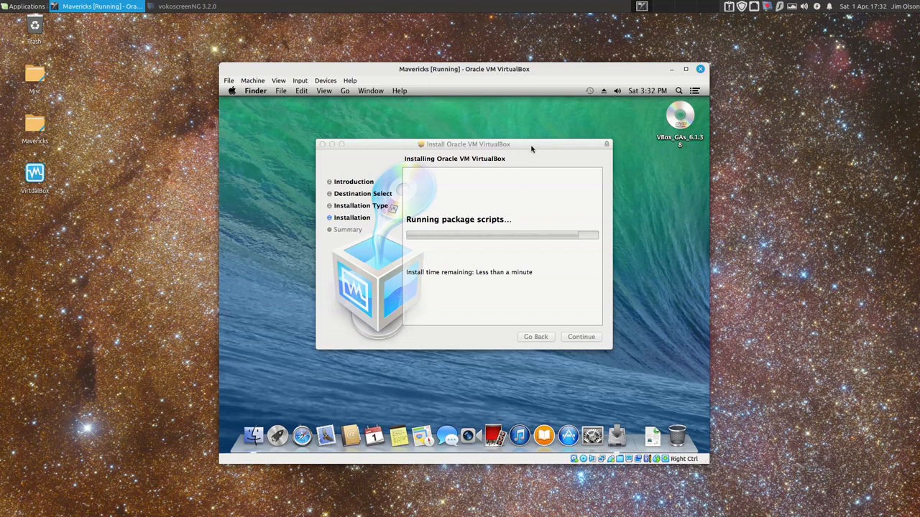
View All My Files in Finder and close it, and open Safari and minimize its window.
left_click(532, 147)
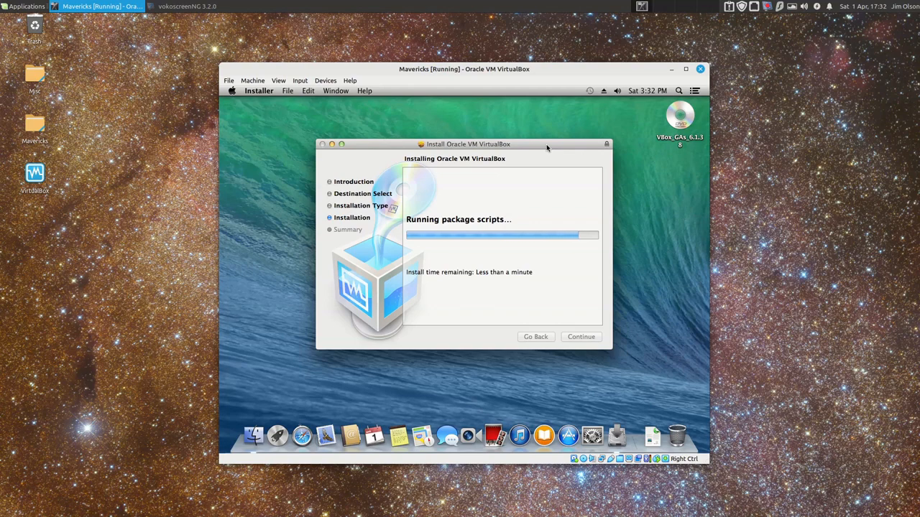
left_click(263, 434)
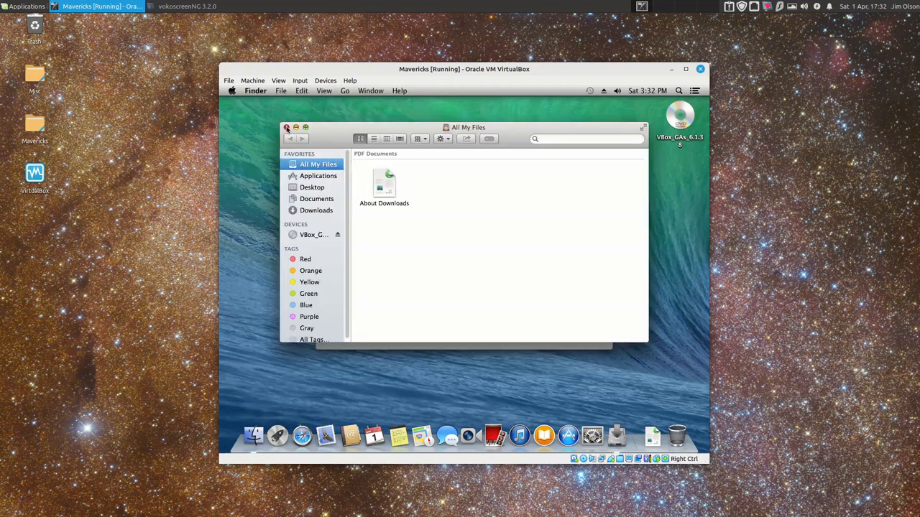
left_click(286, 127)
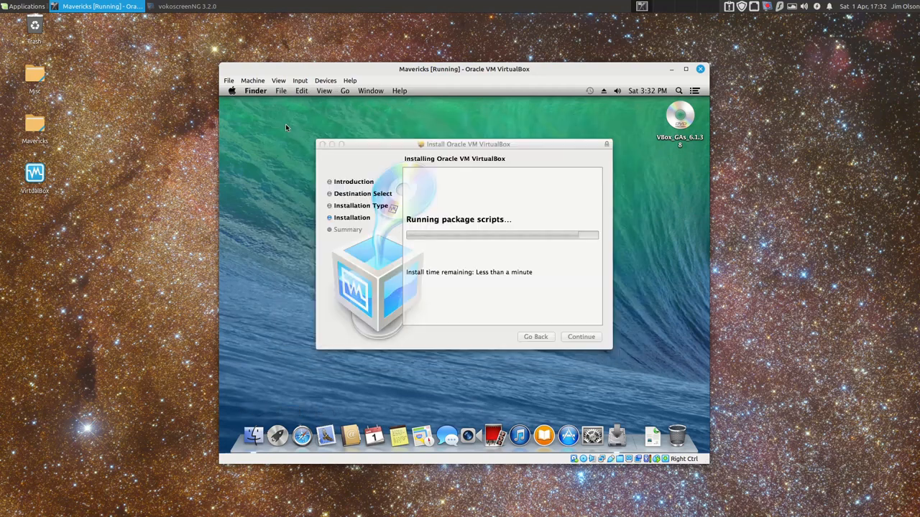
left_click(299, 440)
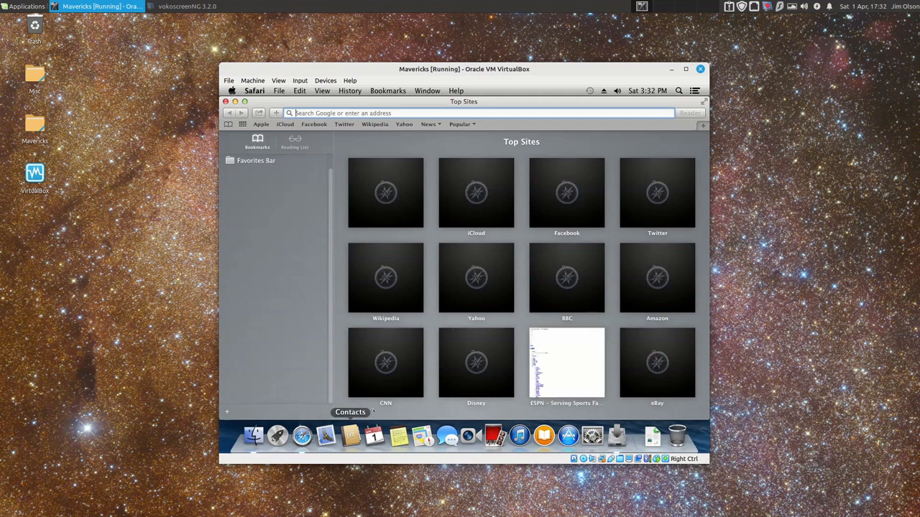
left_click(234, 101)
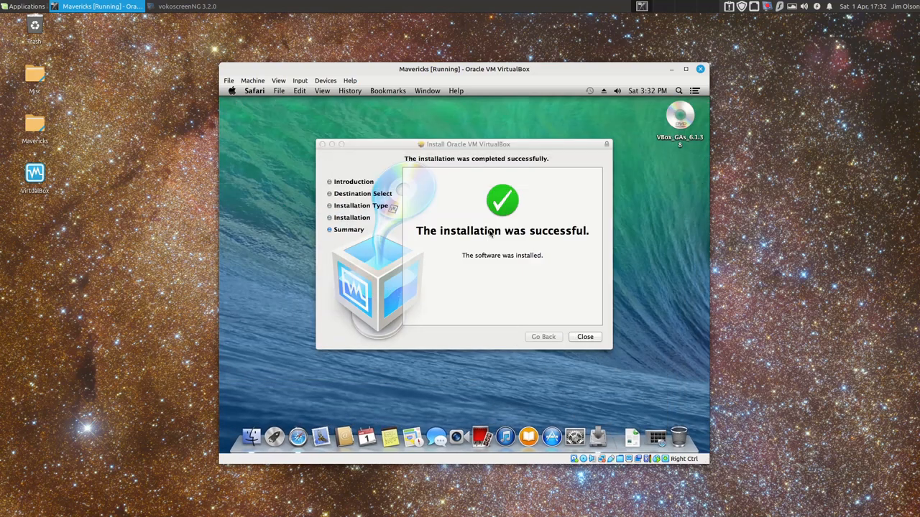
Close the finished Guest Additions installer and eject the VBox_GAs_6.1.38 disc from the desktop.
left_click(585, 336)
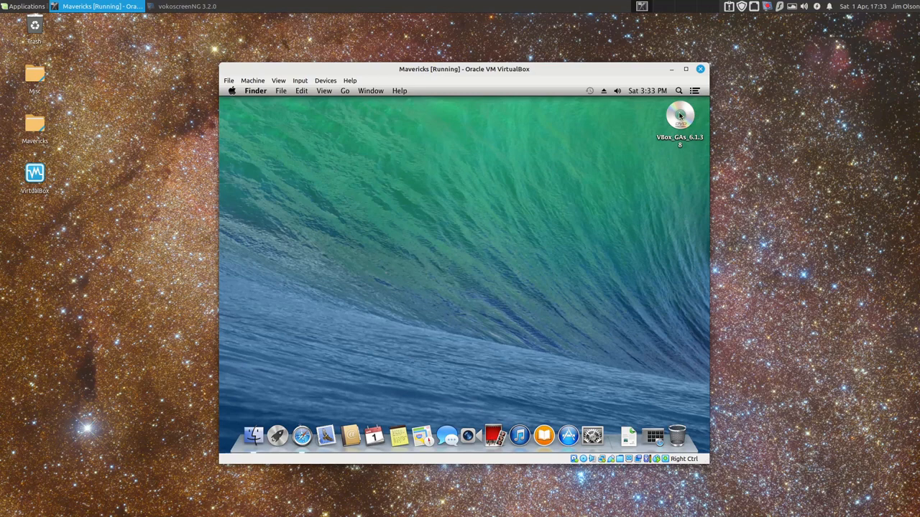
left_click_drag(679, 116, 681, 439)
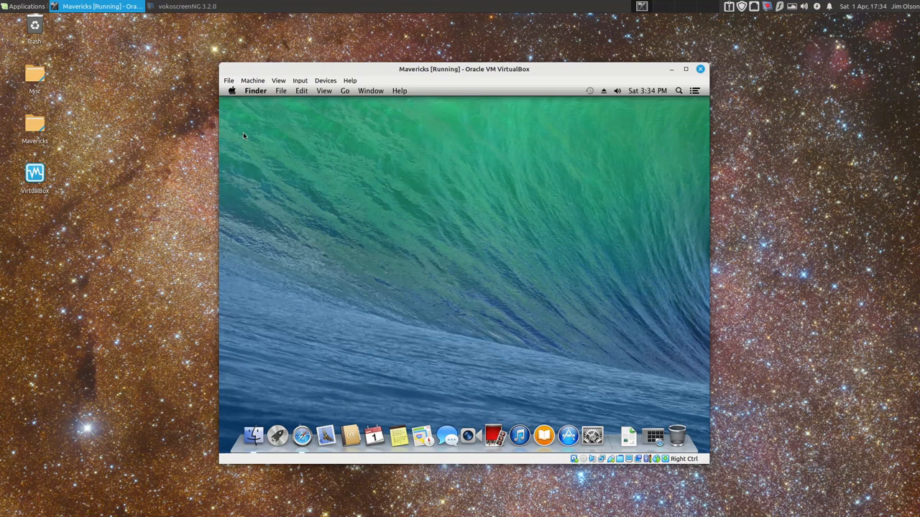
Examine the detailed system overview in About This Mac and highlight its Serial Number line.
left_click(232, 92)
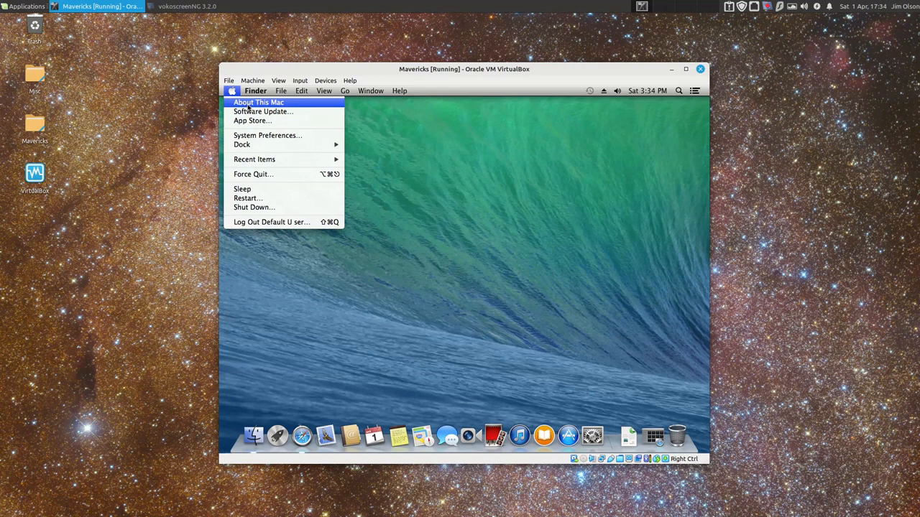
left_click(248, 107)
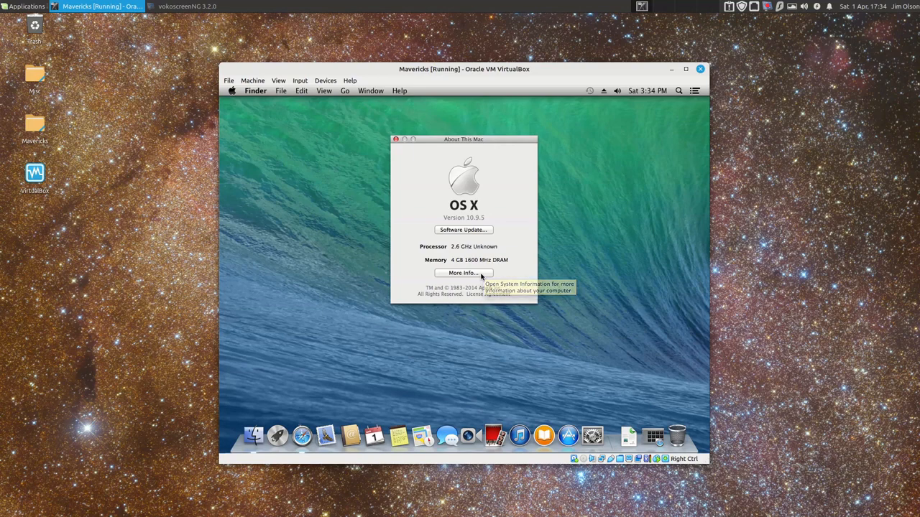
left_click(482, 274)
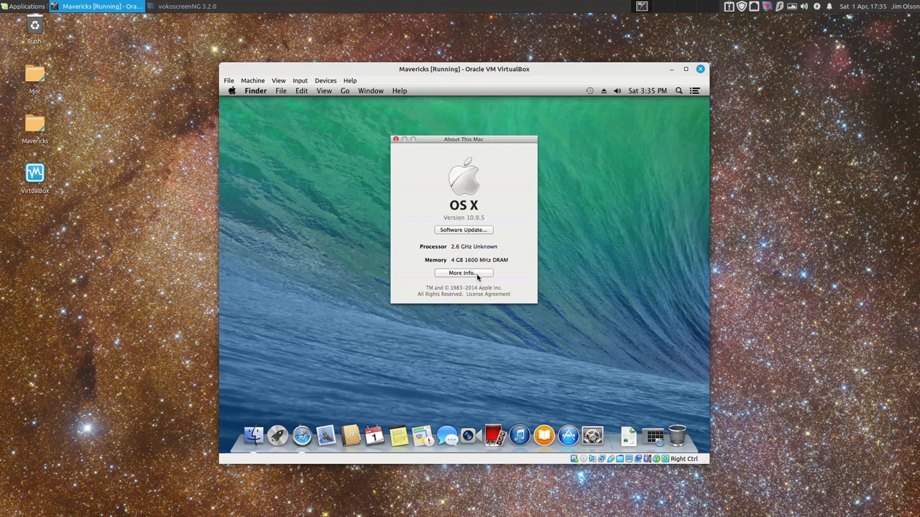
left_click(477, 277)
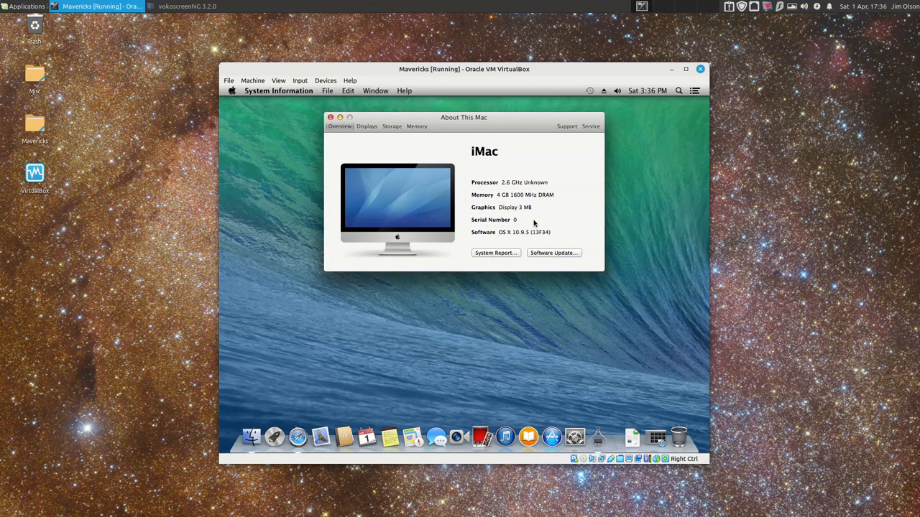
left_click_drag(534, 223, 469, 227)
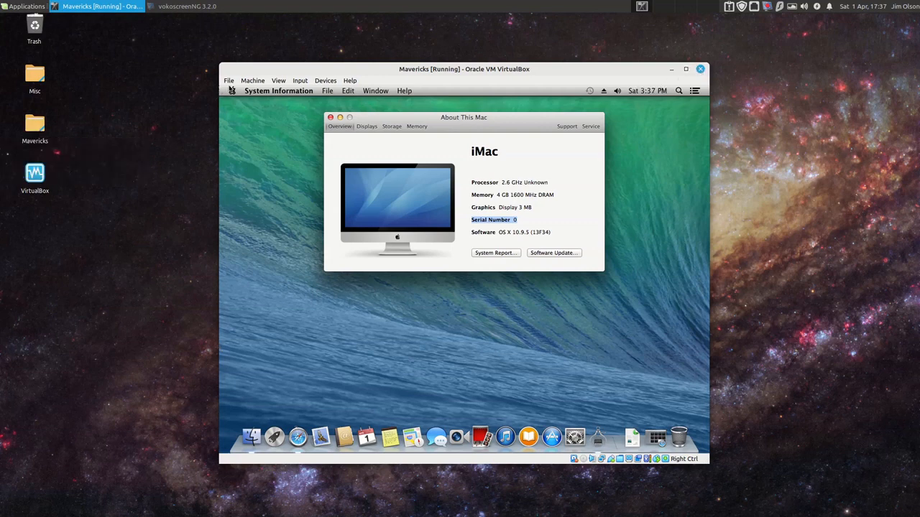
Shut down the Mavericks guest system from within OS X and confirm the shutdown.
left_click(228, 81)
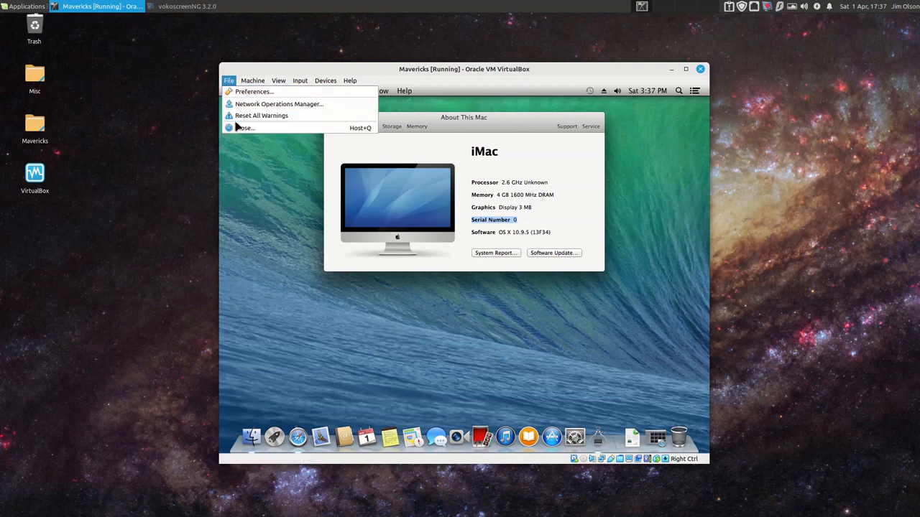
left_click(220, 245)
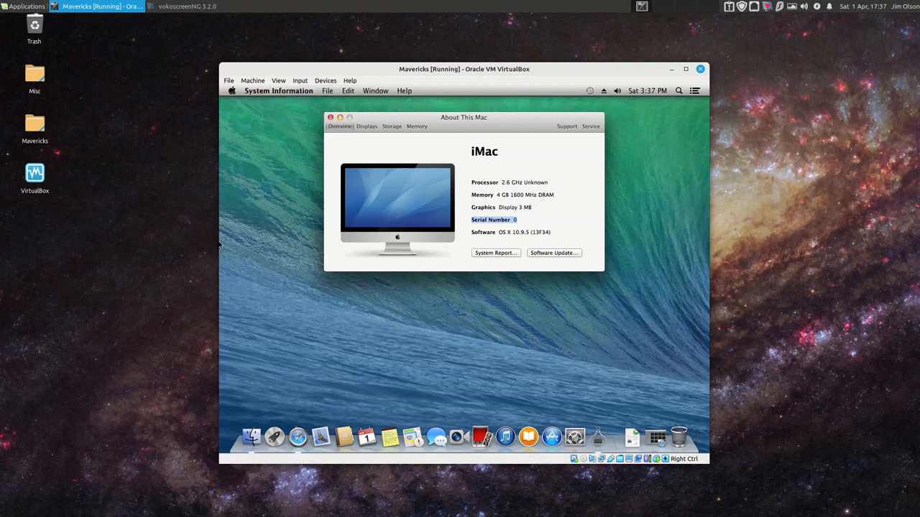
left_click(231, 90)
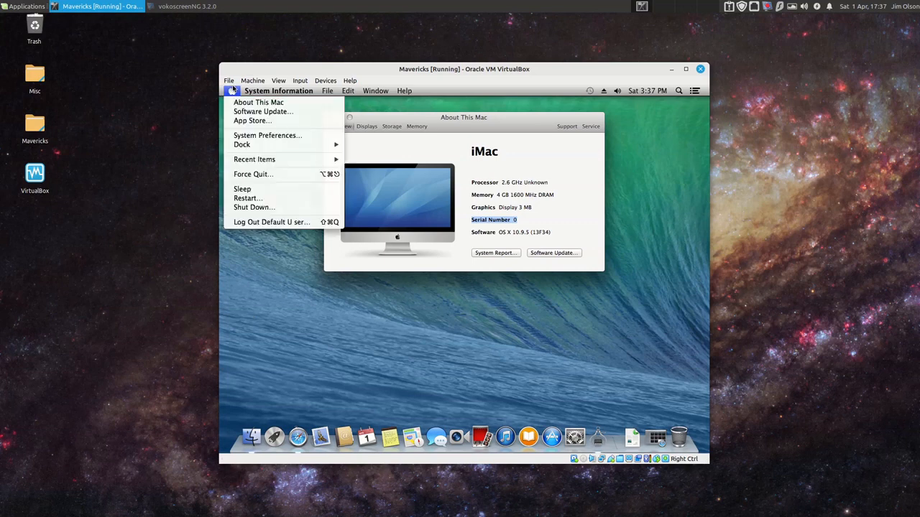
left_click(236, 207)
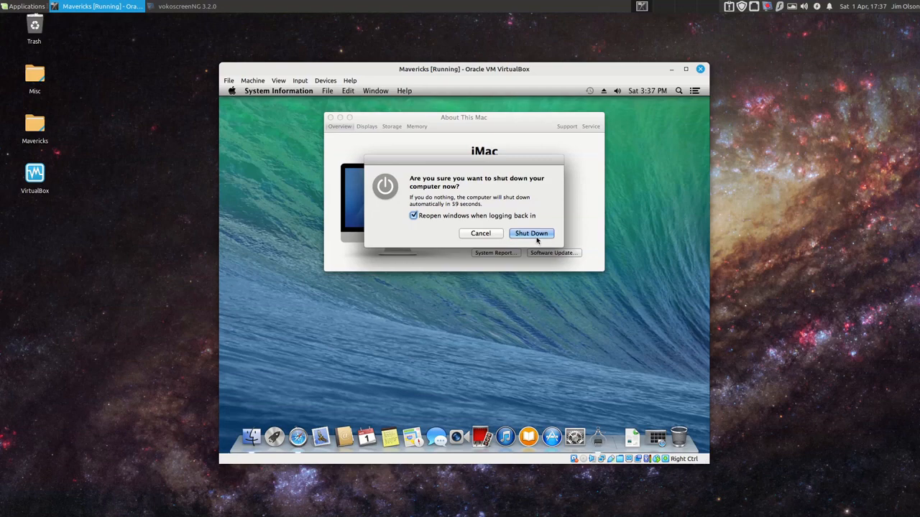
left_click(535, 237)
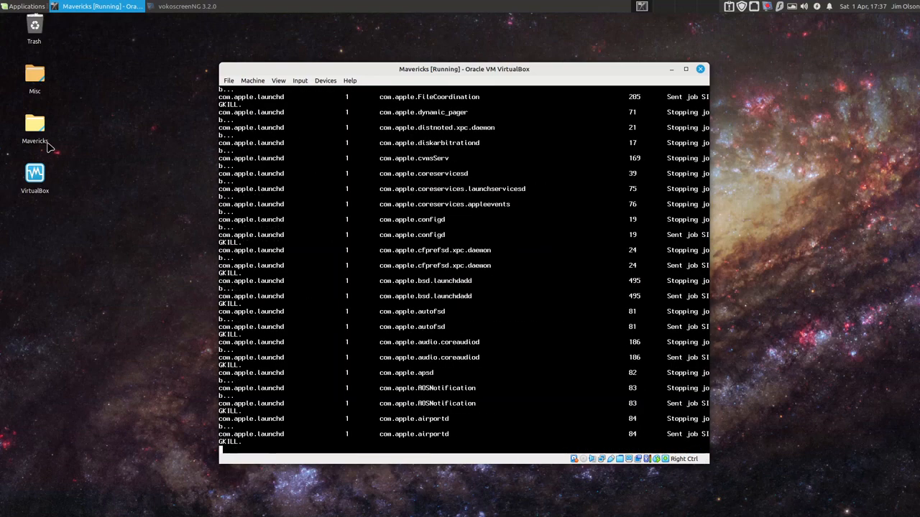
Open Serial.bat in the Windows subfolder of the Mavericks desktop folder, examine its VBoxManage.exe setextradata line, and close it.
double_click(48, 144)
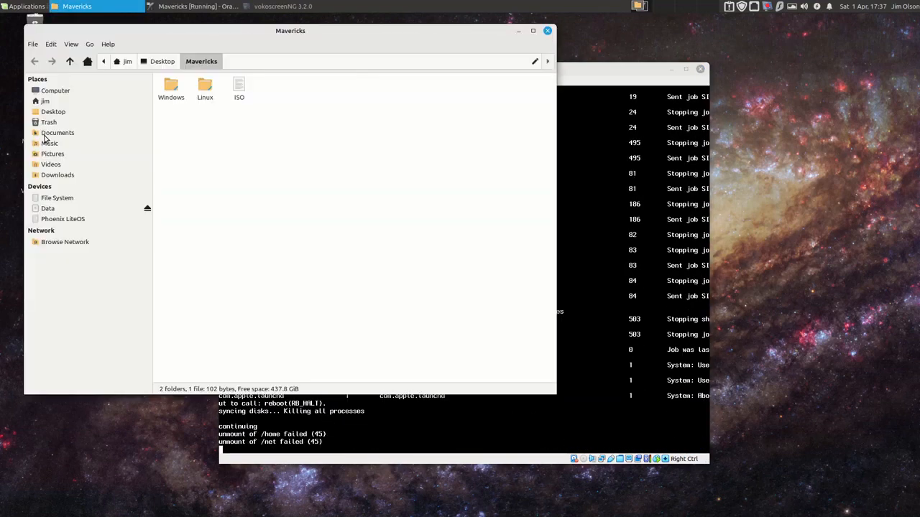
left_click(171, 87)
double_click(171, 87)
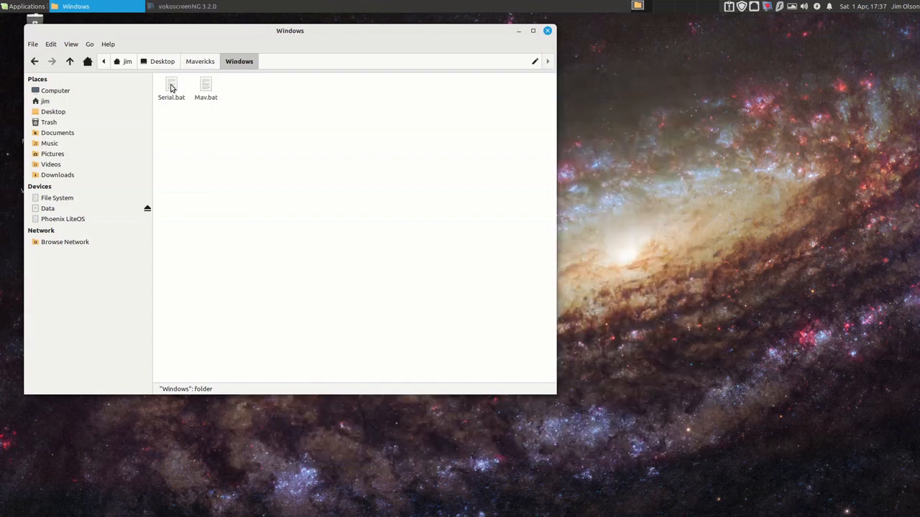
left_click_drag(352, 37, 589, 47)
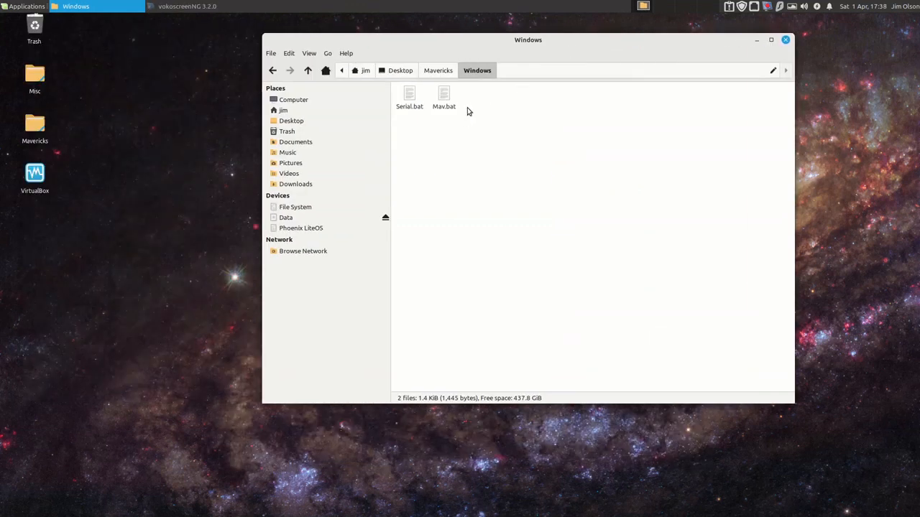
double_click(409, 98)
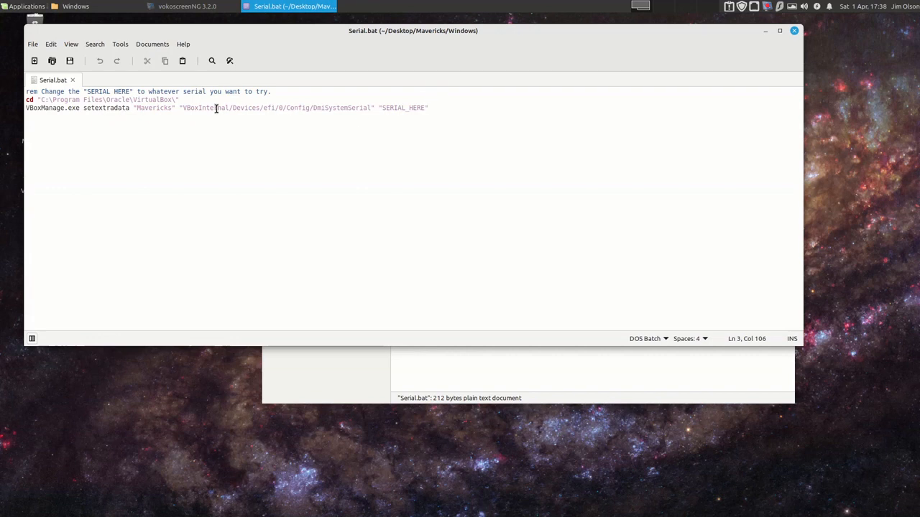
left_click_drag(26, 107, 431, 107)
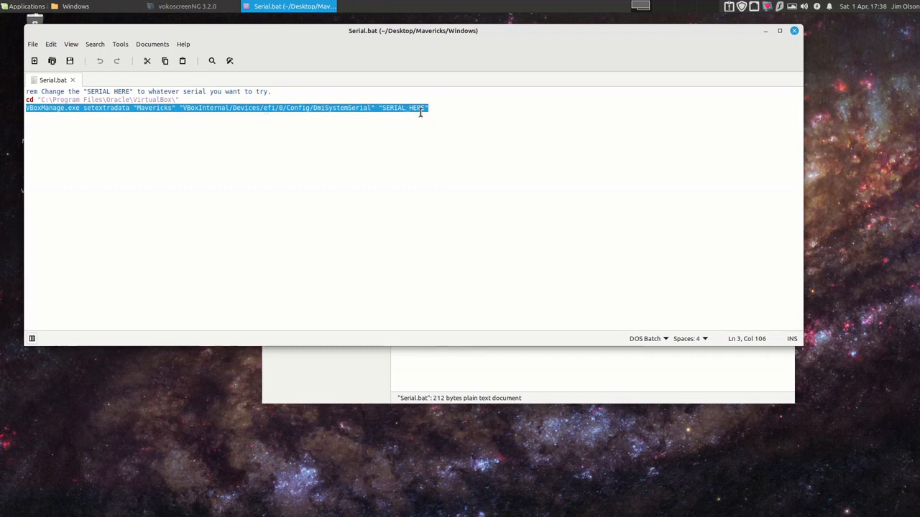
left_click(424, 109)
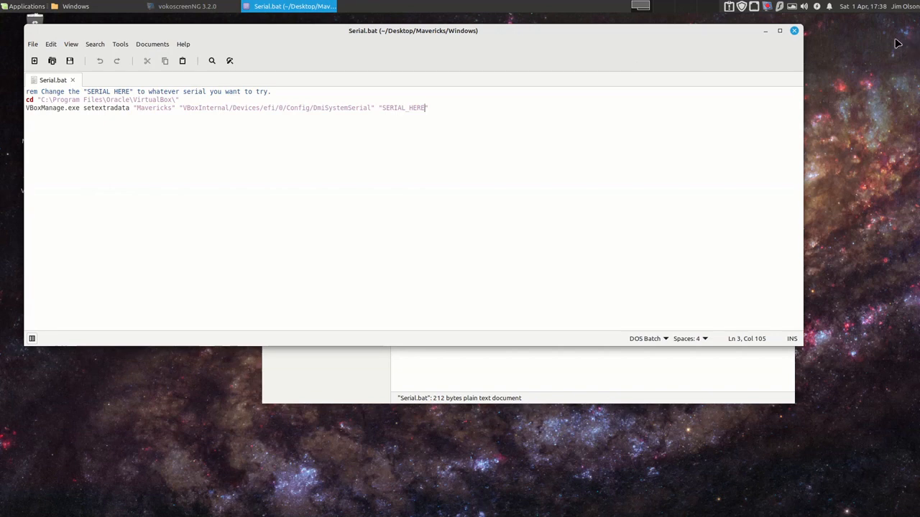
left_click(794, 31)
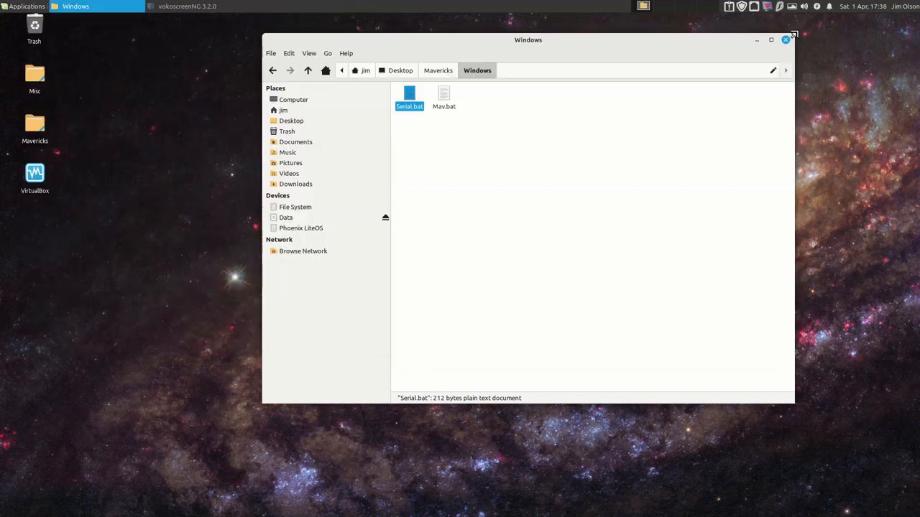
Open Serial.sh from the Linux subfolder of Mavericks and replace the SERIAL_HERE placeholder with xxxx1xxxx.
left_click(444, 74)
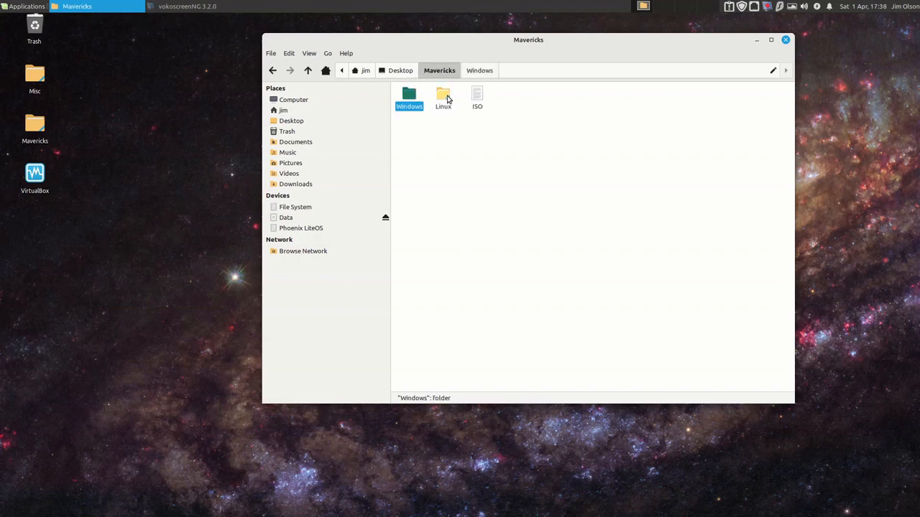
double_click(445, 98)
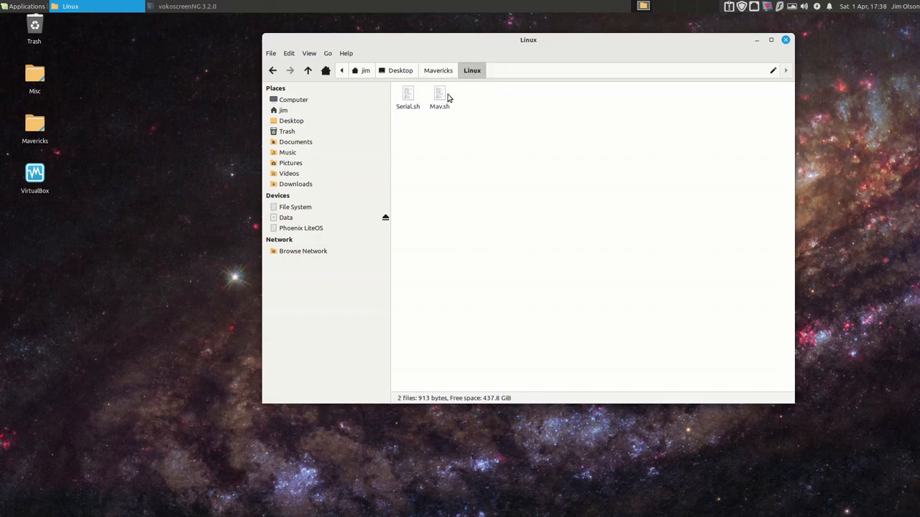
double_click(402, 98)
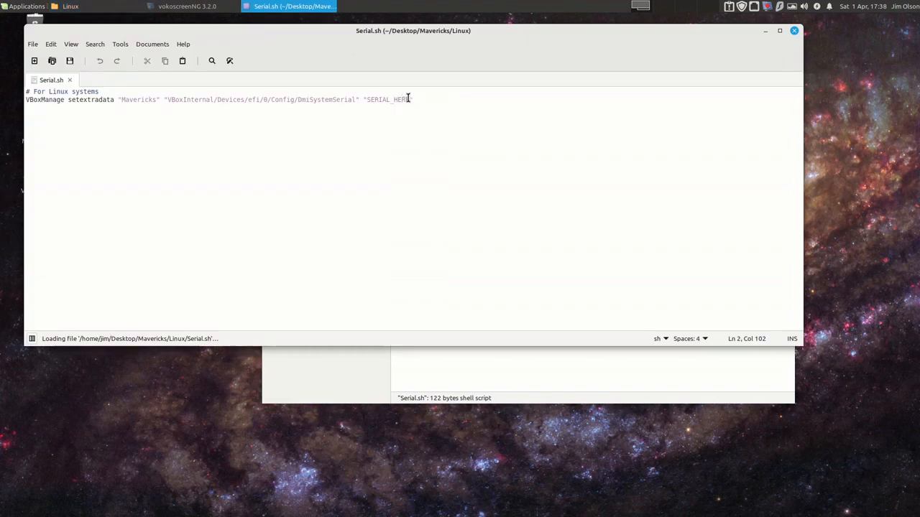
key("BackSpace")
key("BackSpace")
key("BackSpace")
key("BackSpace")
key("BackSpace")
key("BackSpace")
key("BackSpace")
key("BackSpace")
key("BackSpace")
key("BackSpace")
key("BackSpace")
key("BackSpace")
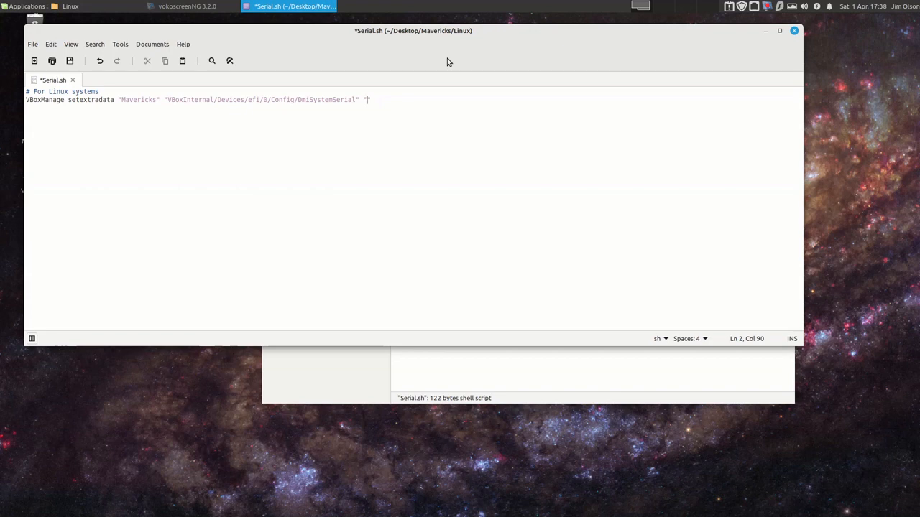
type("xxxxx1xxxx")
Save the edited Serial.sh script and close the text editor.
left_click(33, 45)
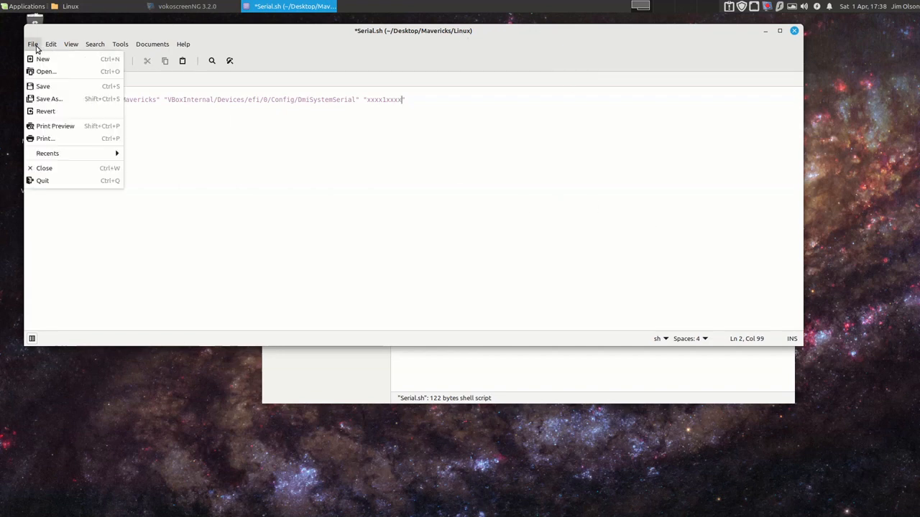
left_click(58, 90)
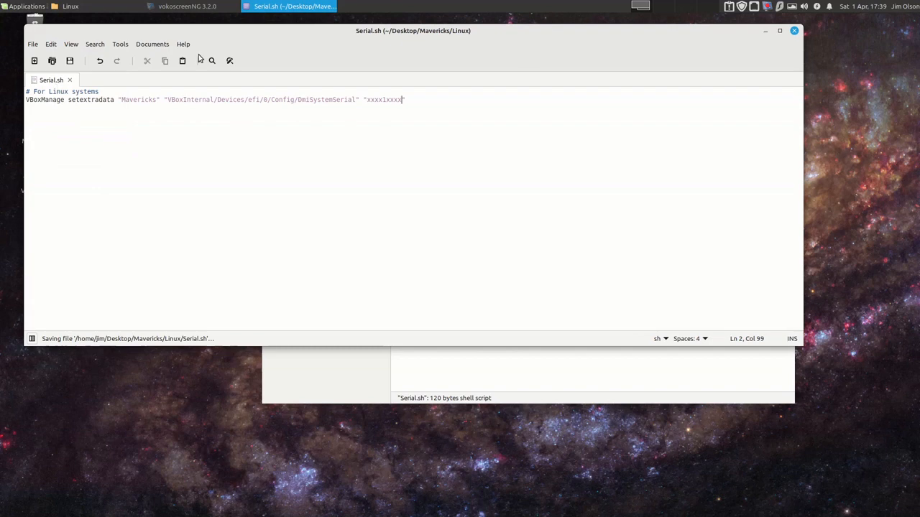
left_click(794, 30)
Allow Serial.sh to run as a program in its file permissions and close its properties.
right_click(483, 171)
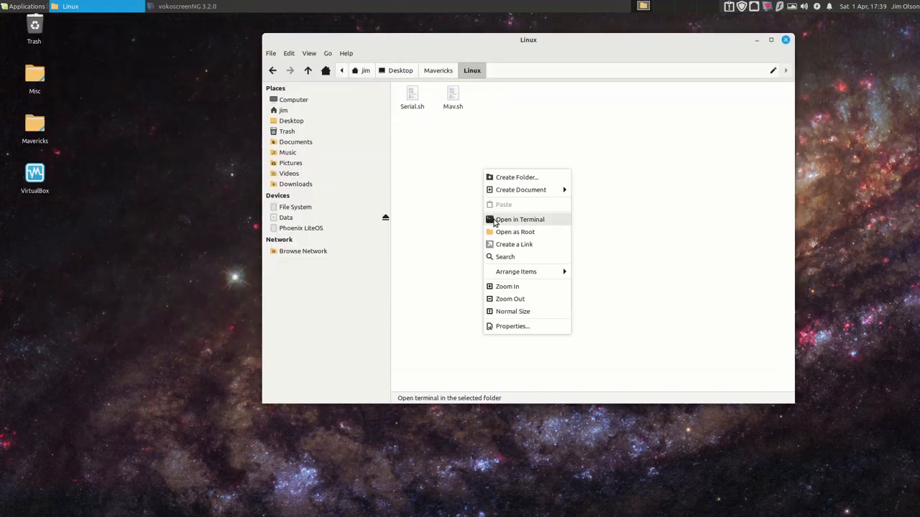
left_click(421, 185)
right_click(413, 105)
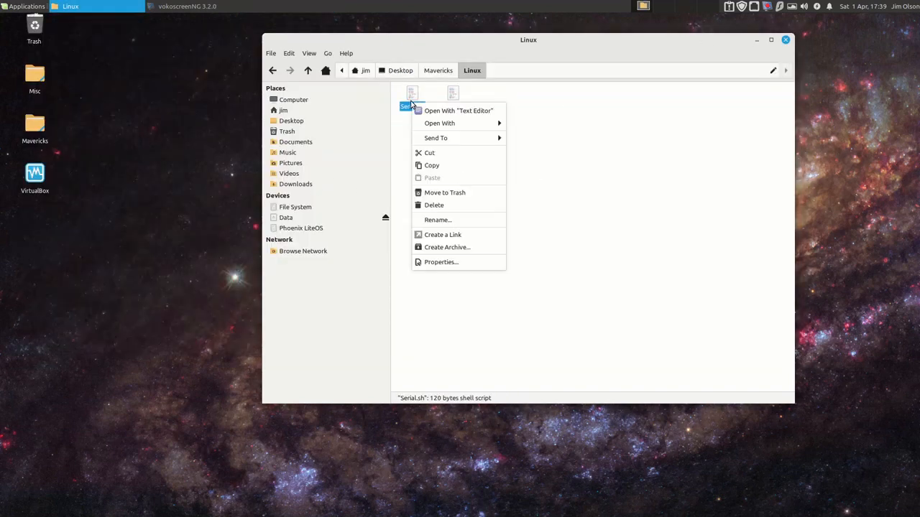
left_click(442, 262)
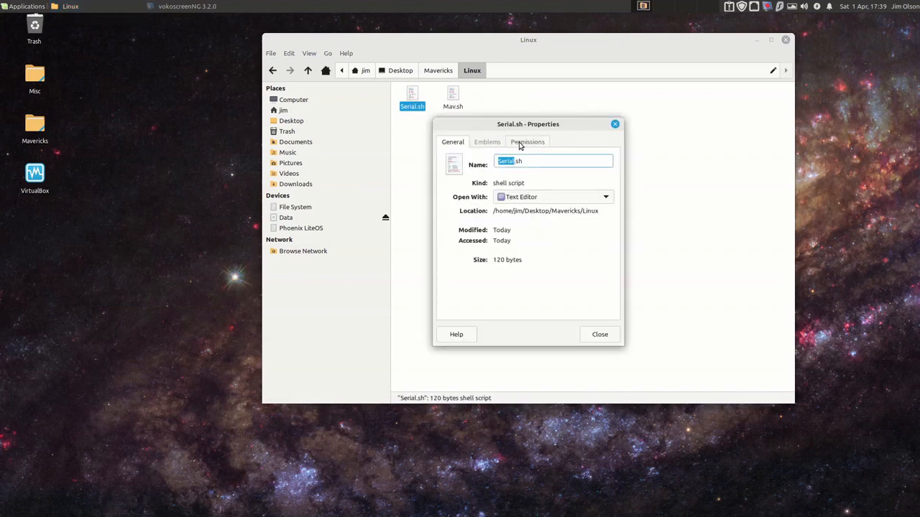
left_click(521, 143)
left_click(480, 269)
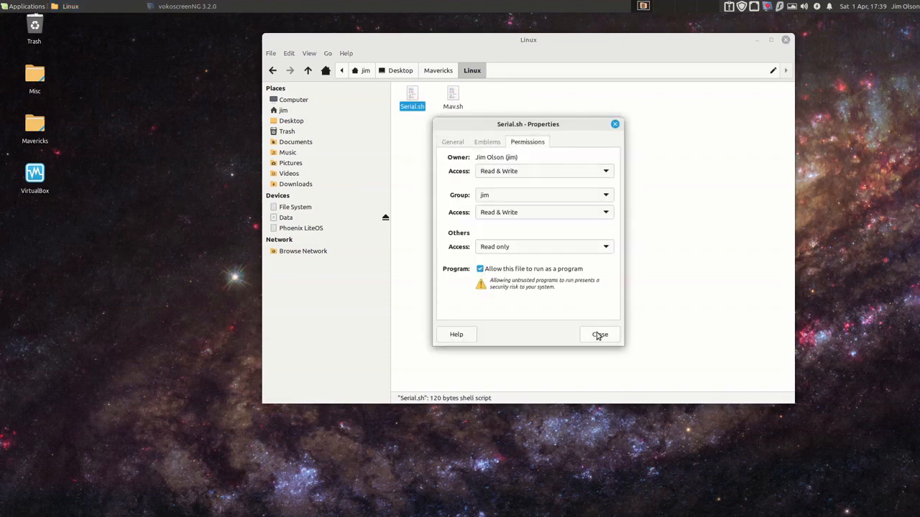
left_click(599, 334)
Open a terminal in the Linux folder, list its files, run ./Serial.sh, and close the terminal.
right_click(461, 168)
left_click(493, 222)
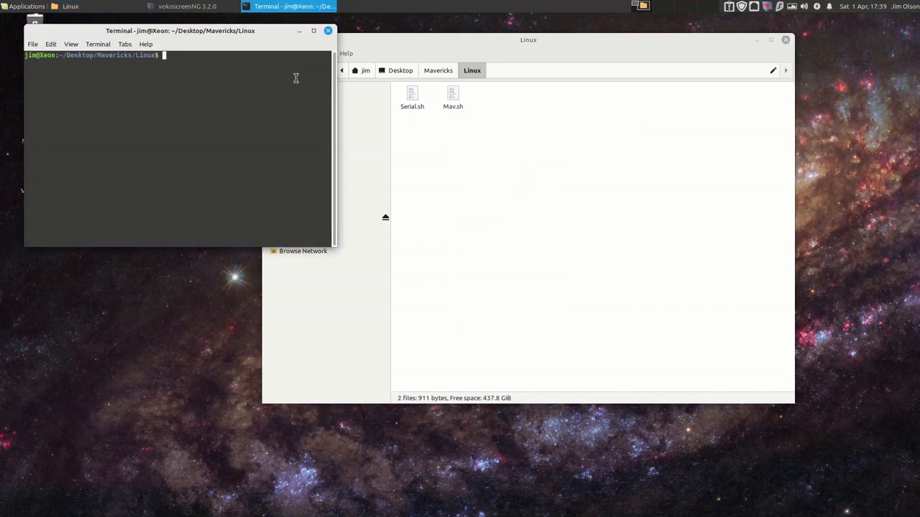
type("ls")
key("Return")
type(".")
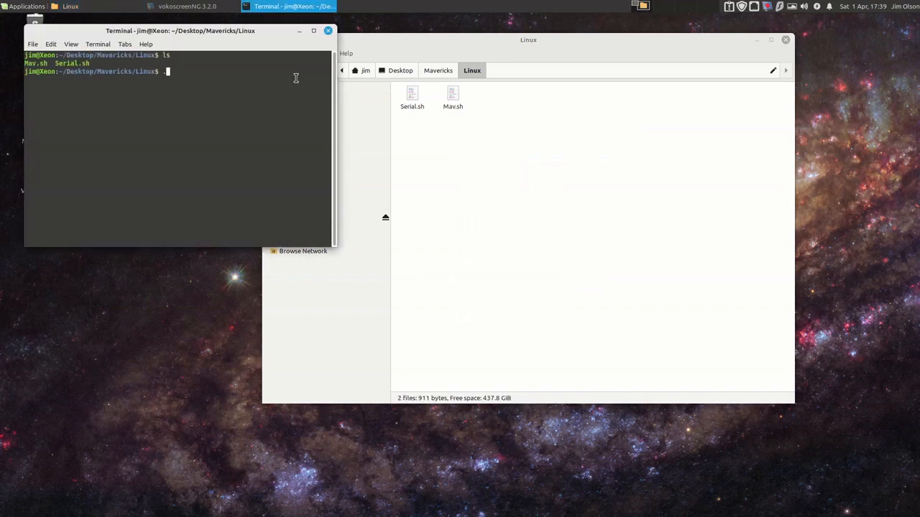
type("/")
left_click_drag(55, 63, 89, 63)
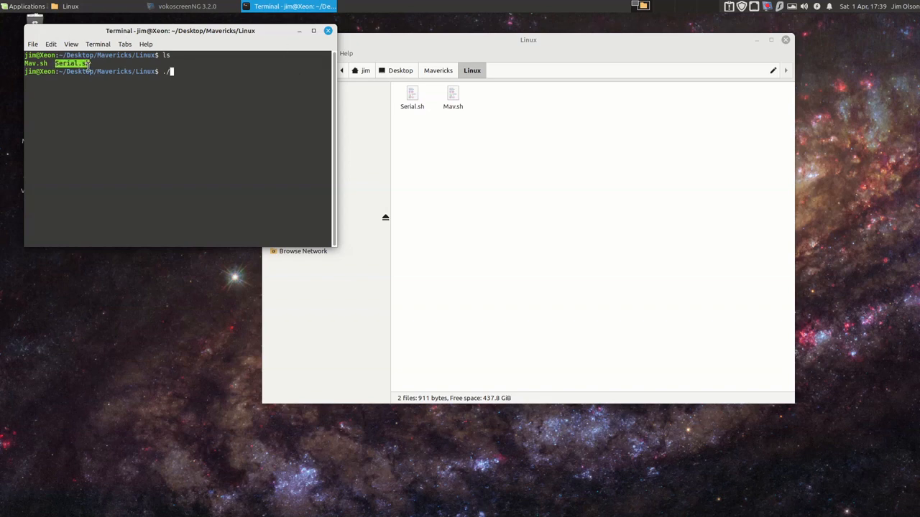
middle_click(153, 154)
key("Return")
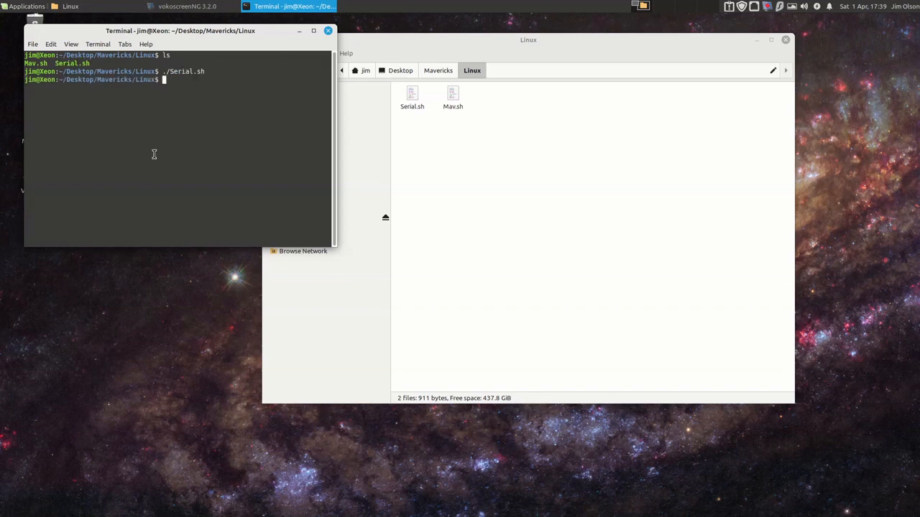
left_click(328, 31)
Open VirtualBox Manager, expand the OSX Systems group, and start the Mavericks virtual machine.
double_click(44, 183)
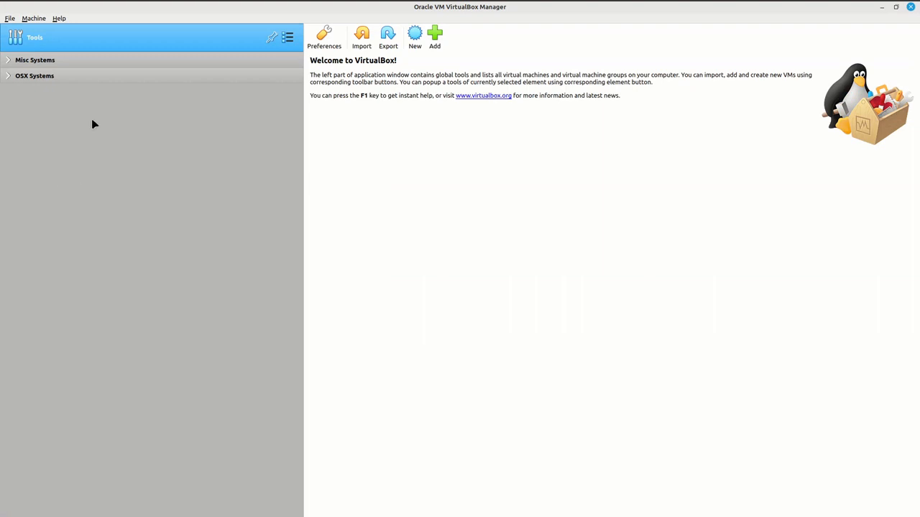
left_click(30, 77)
double_click(30, 77)
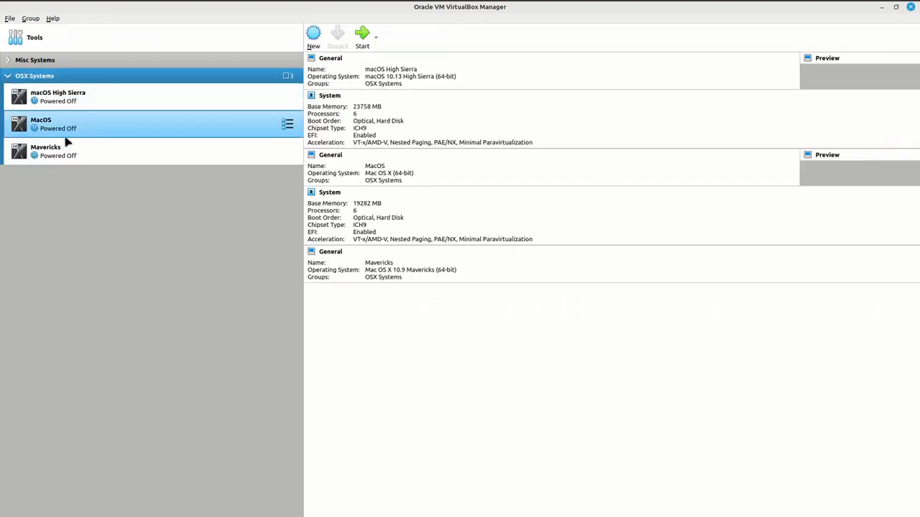
left_click(66, 147)
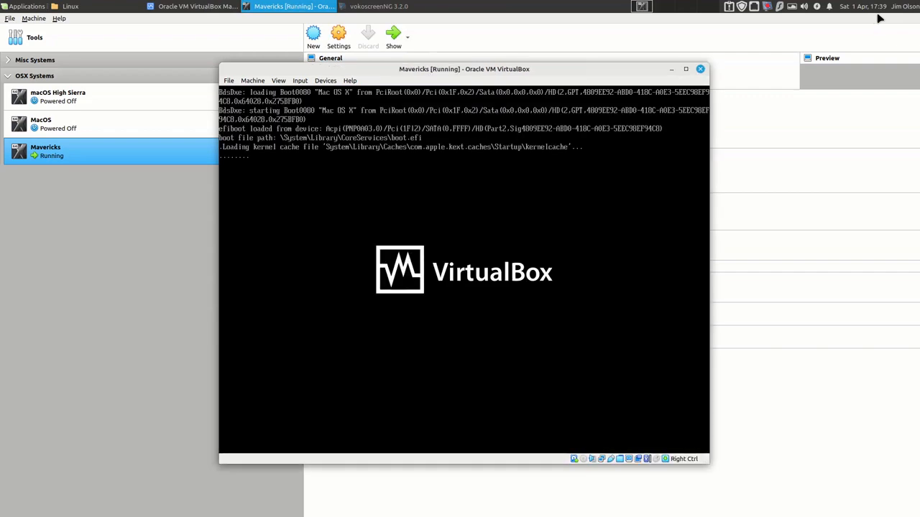
Minimize the VirtualBox Manager window and close the Linux folder window while Mavericks boots.
left_click(883, 36)
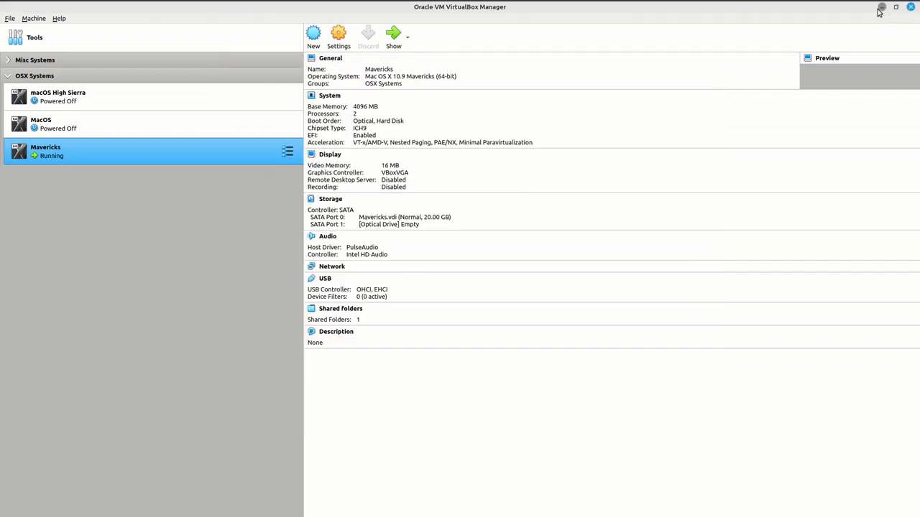
left_click(882, 7)
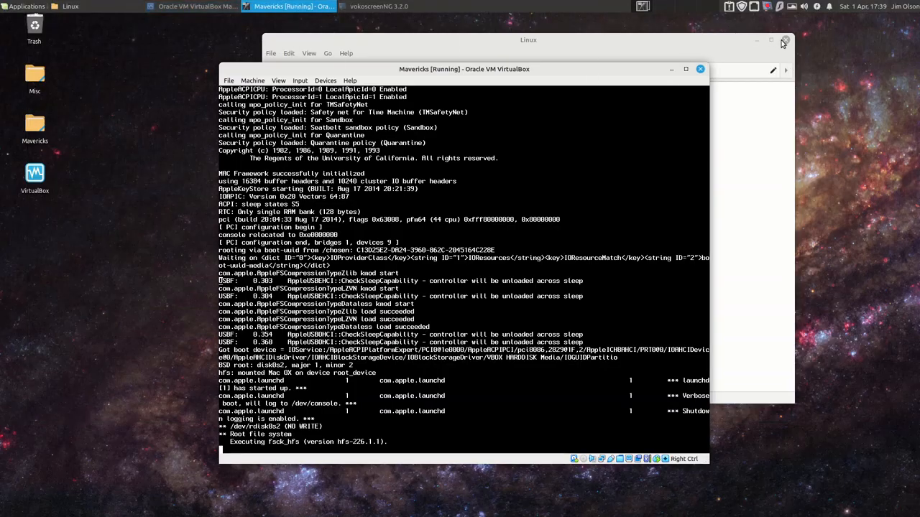
left_click(785, 40)
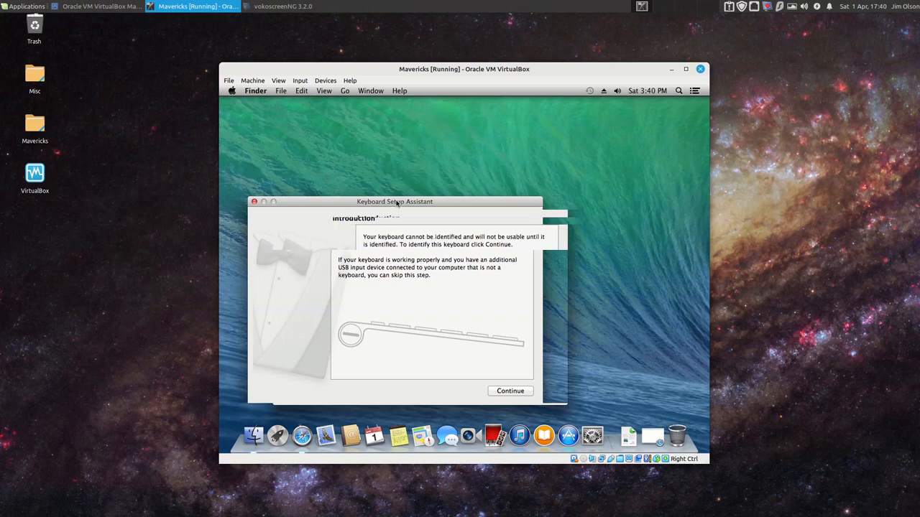
Complete the Keyboard Setup Assistant by identifying the keys beside both Shift keys and accepting the ANSI (United States and others) keyboard type.
left_click_drag(396, 204, 454, 201)
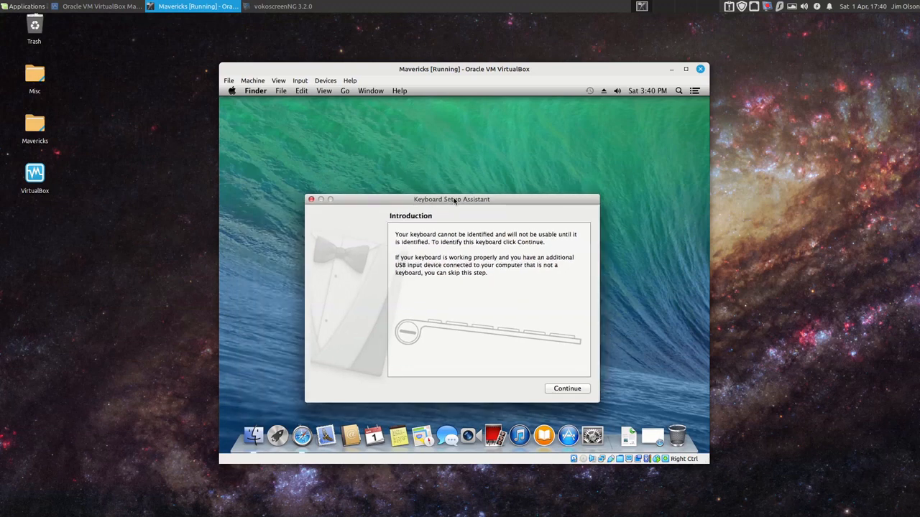
left_click(561, 392)
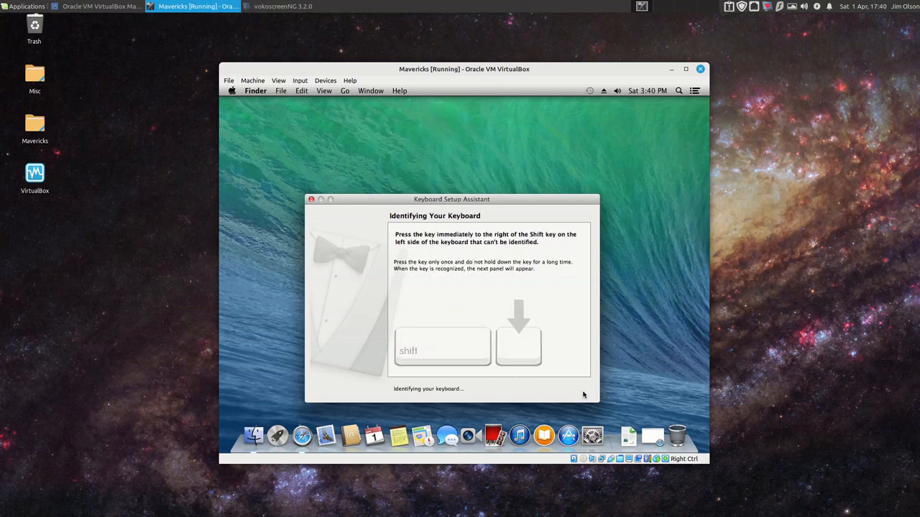
key("z")
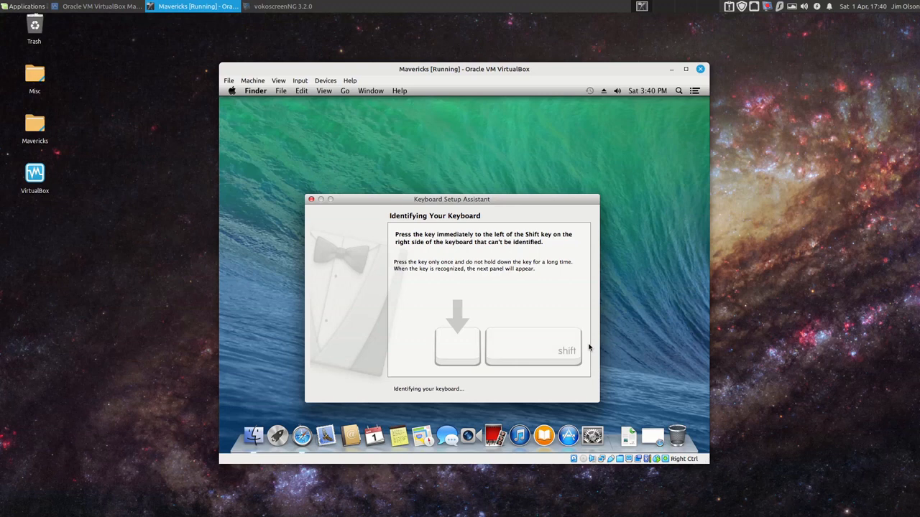
key("slash")
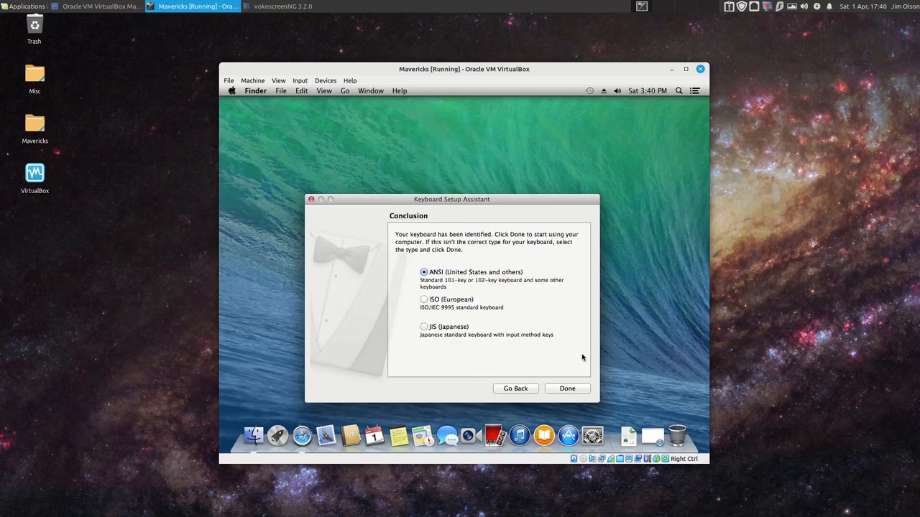
left_click(568, 392)
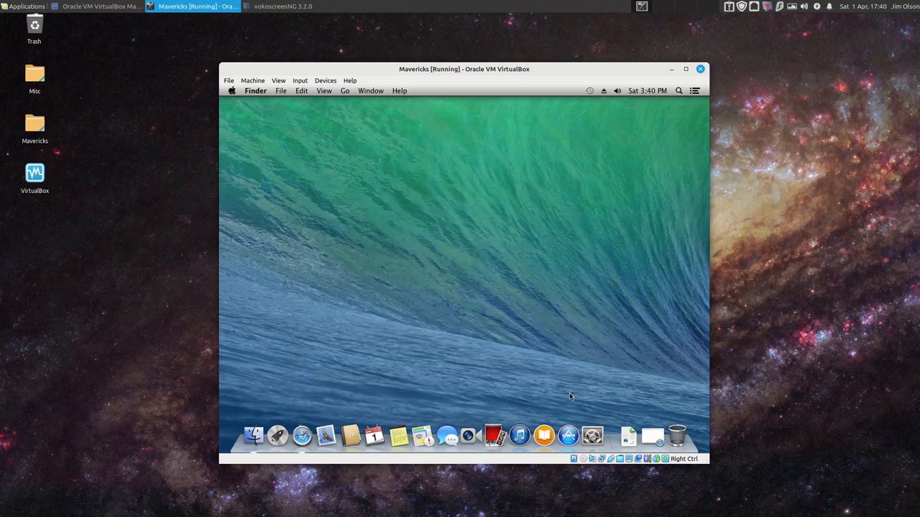
Check the serial number in the detailed About This Mac overview of the Mavericks machine, and close the overview.
left_click(233, 90)
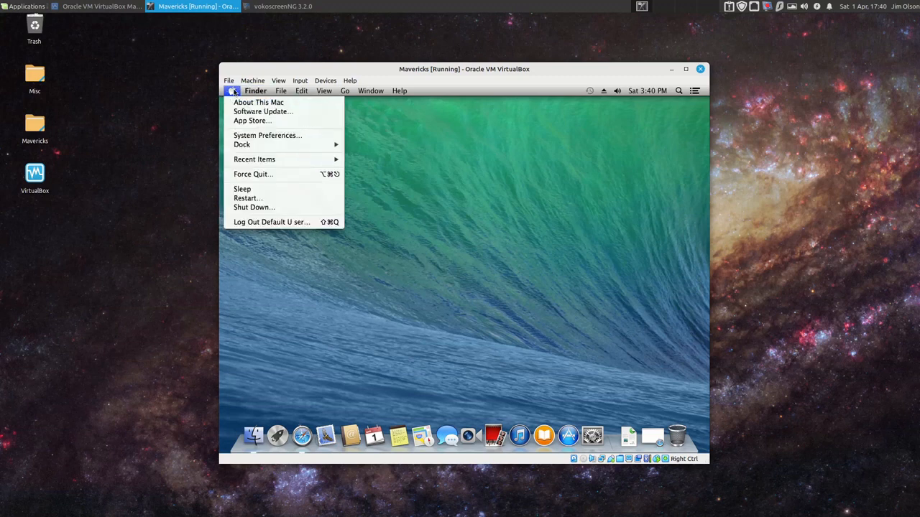
left_click(238, 105)
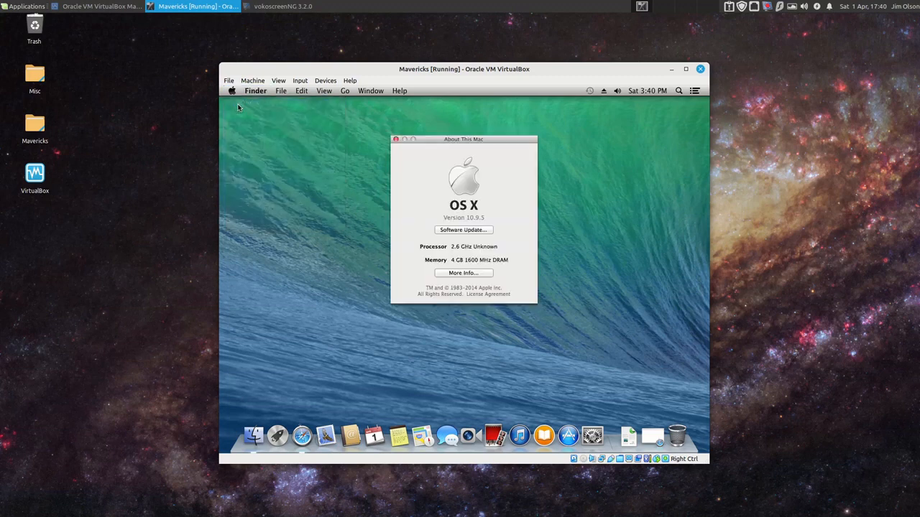
left_click(484, 275)
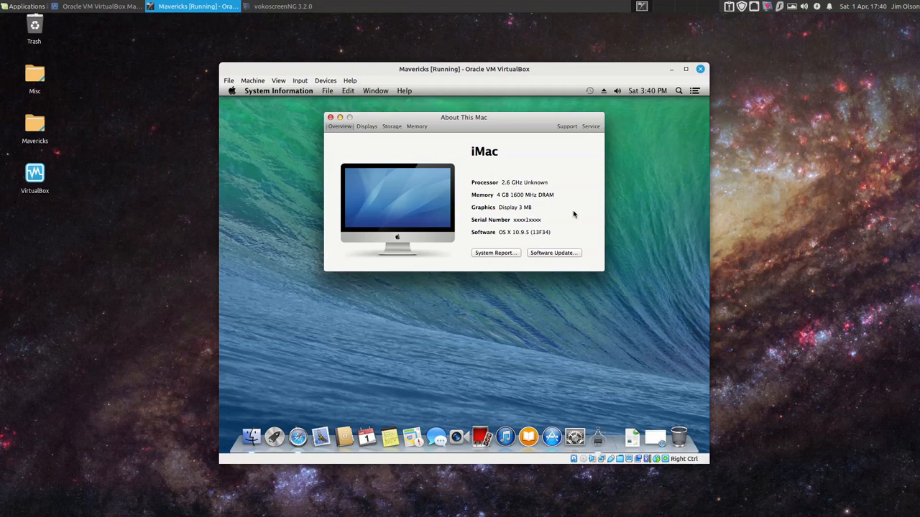
left_click(330, 117)
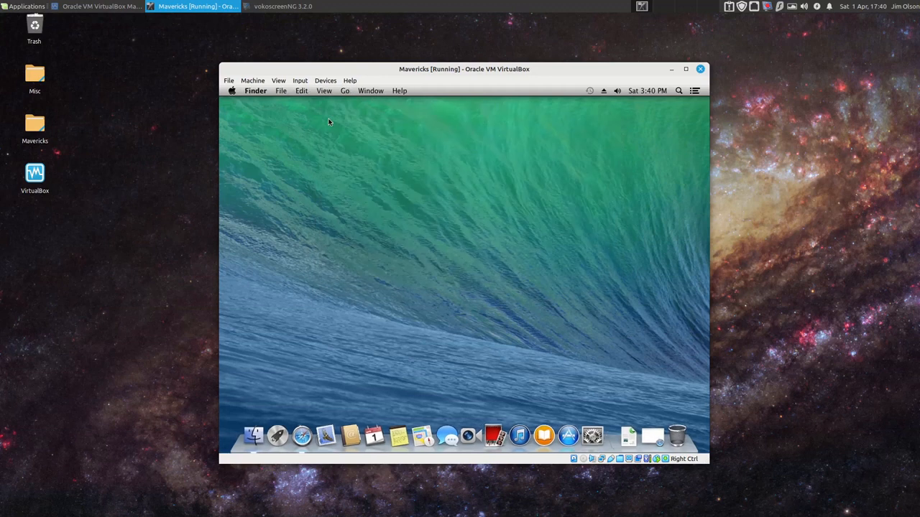